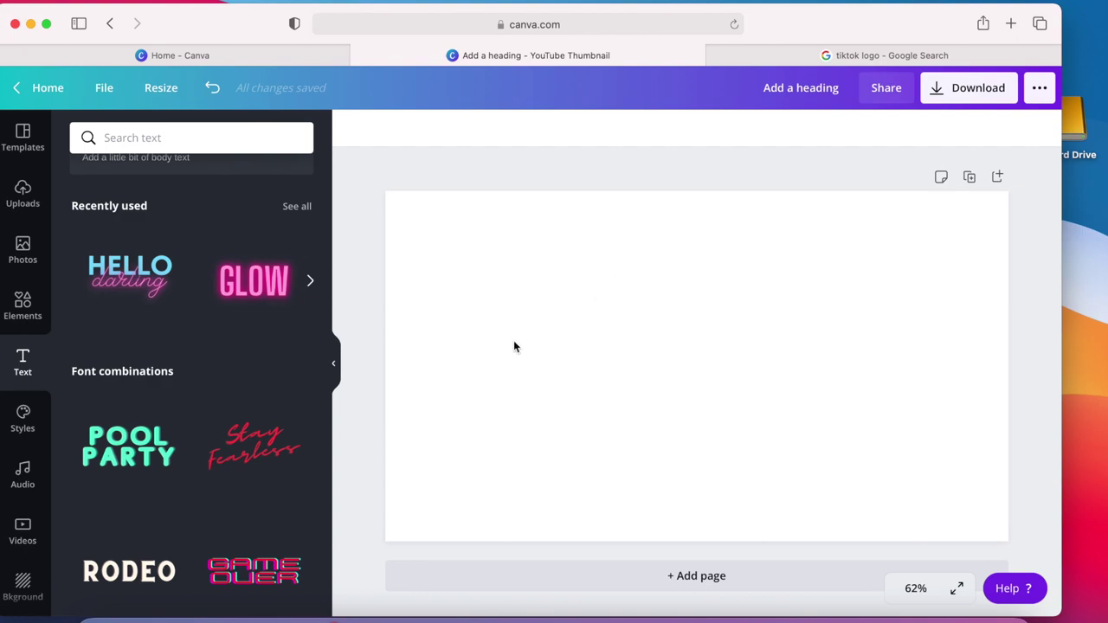
{"action": "scroll", "coordinate": [164, 446], "scroll_direction": "down", "scroll_amount": 8}
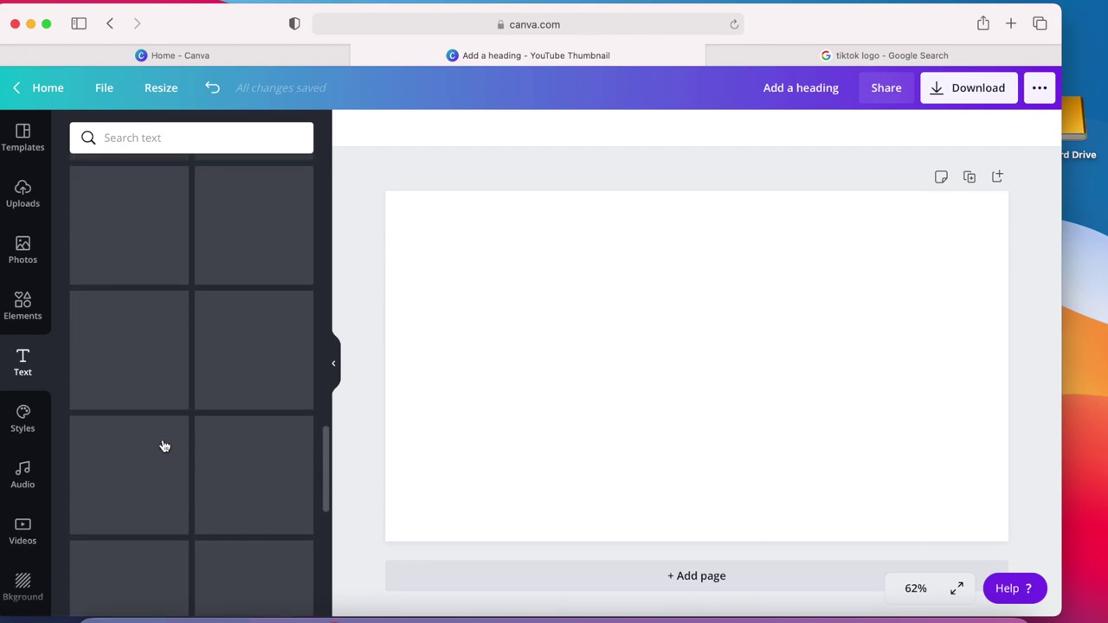
{"action": "scroll", "coordinate": [165, 446], "scroll_direction": "up", "scroll_amount": 15}
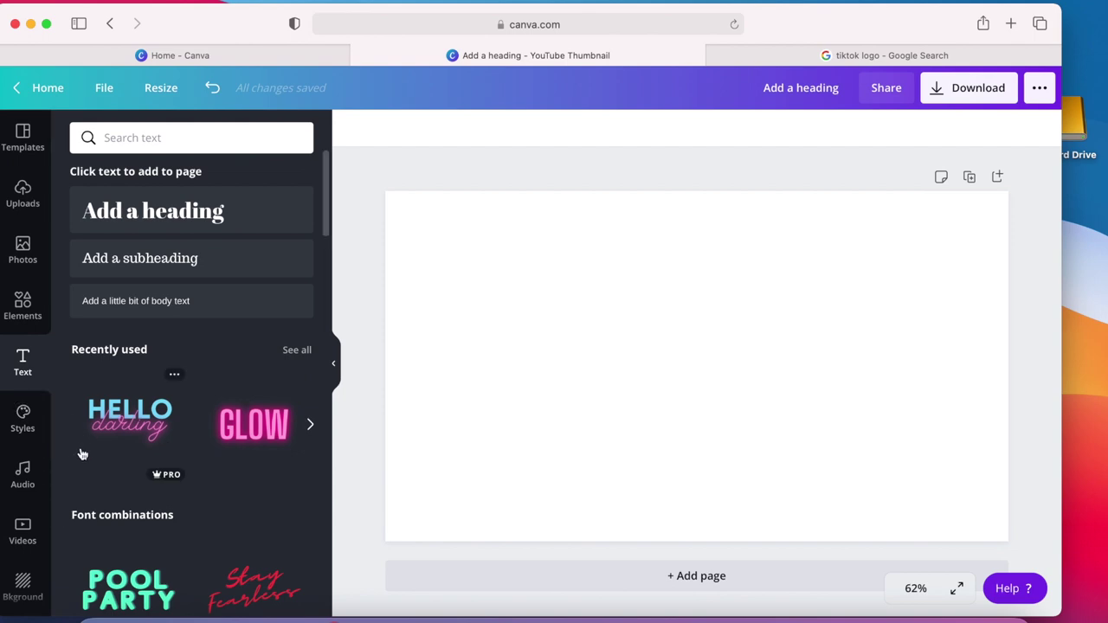
Try the Poppins Bold trending style on the blank page and delete the blue page background it applies.
{"action": "left_click", "coordinate": [23, 419]}
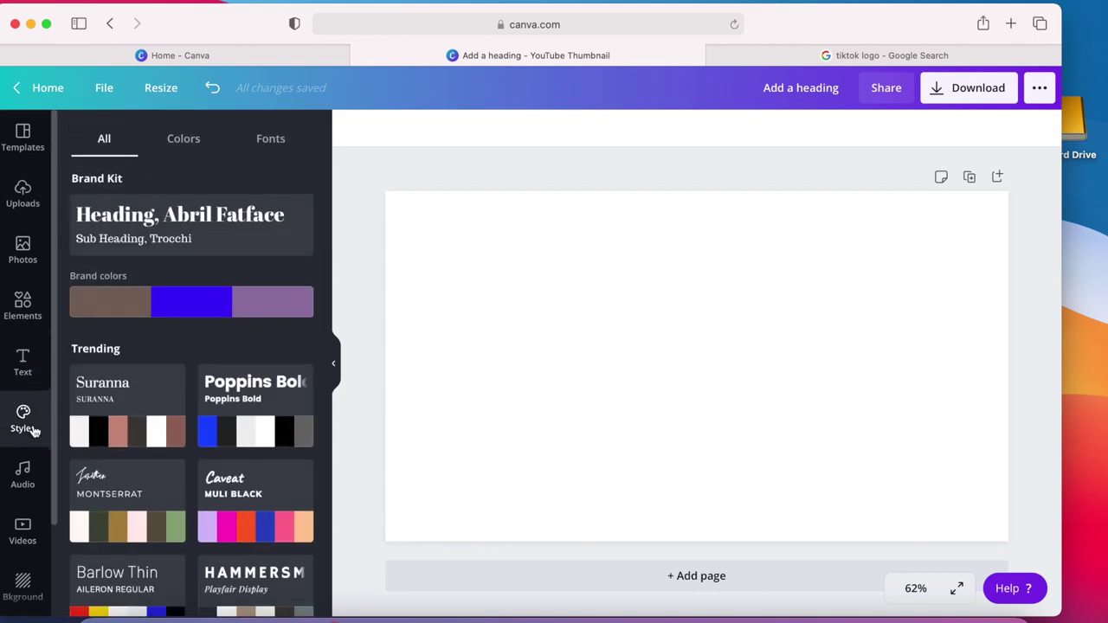
{"action": "scroll", "coordinate": [242, 407], "scroll_direction": "down", "scroll_amount": 3}
{"action": "scroll", "coordinate": [242, 407], "scroll_direction": "up", "scroll_amount": 3}
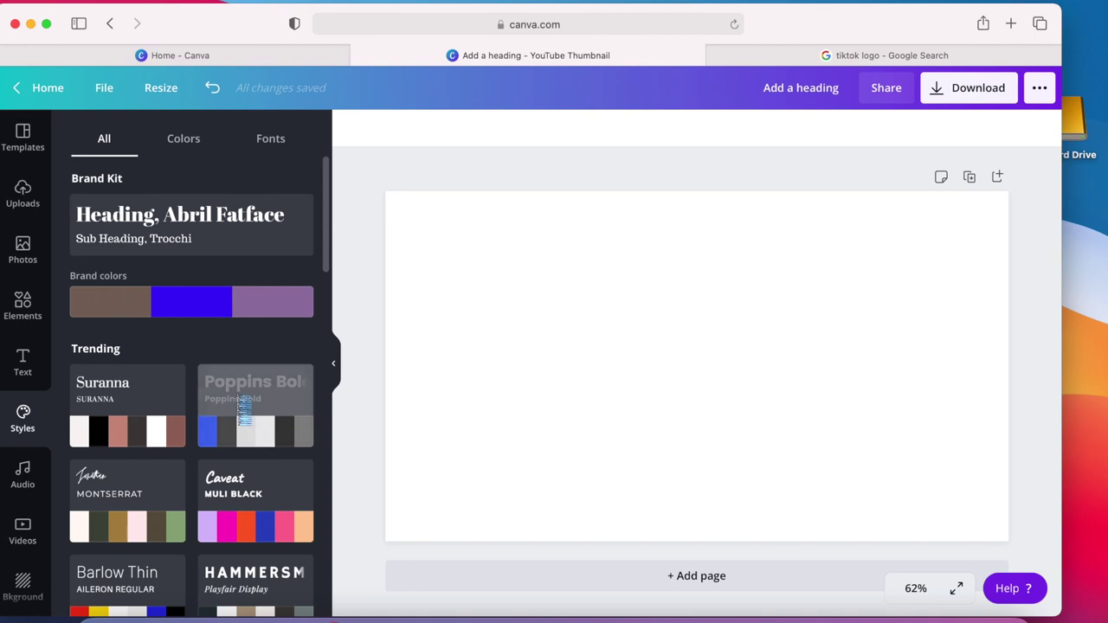
{"action": "left_click", "coordinate": [244, 411]}
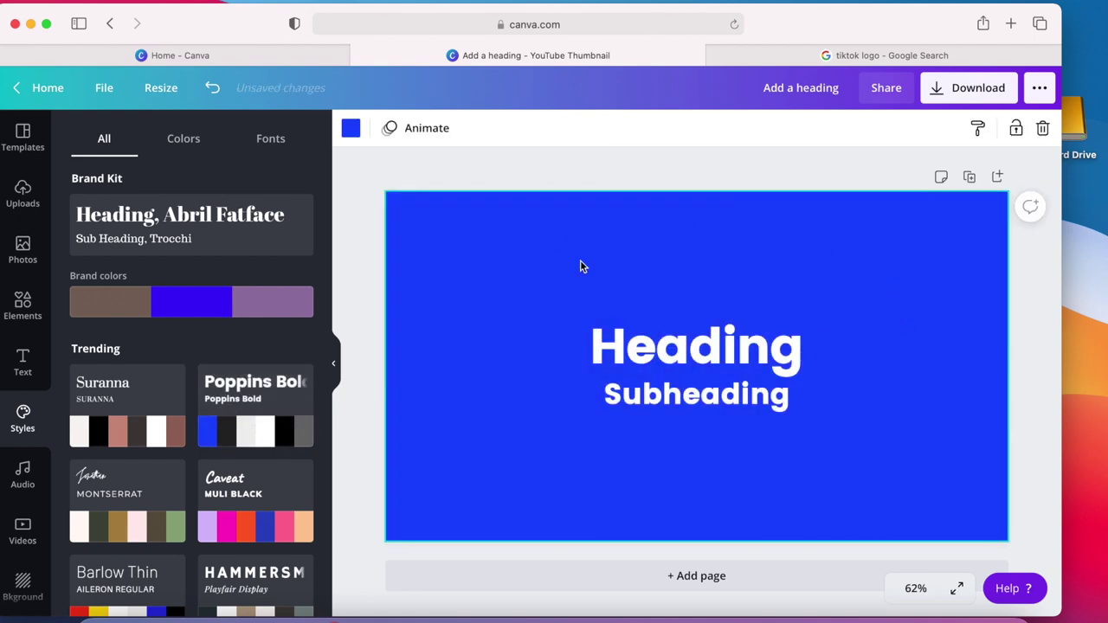
{"action": "left_click", "coordinate": [1042, 127]}
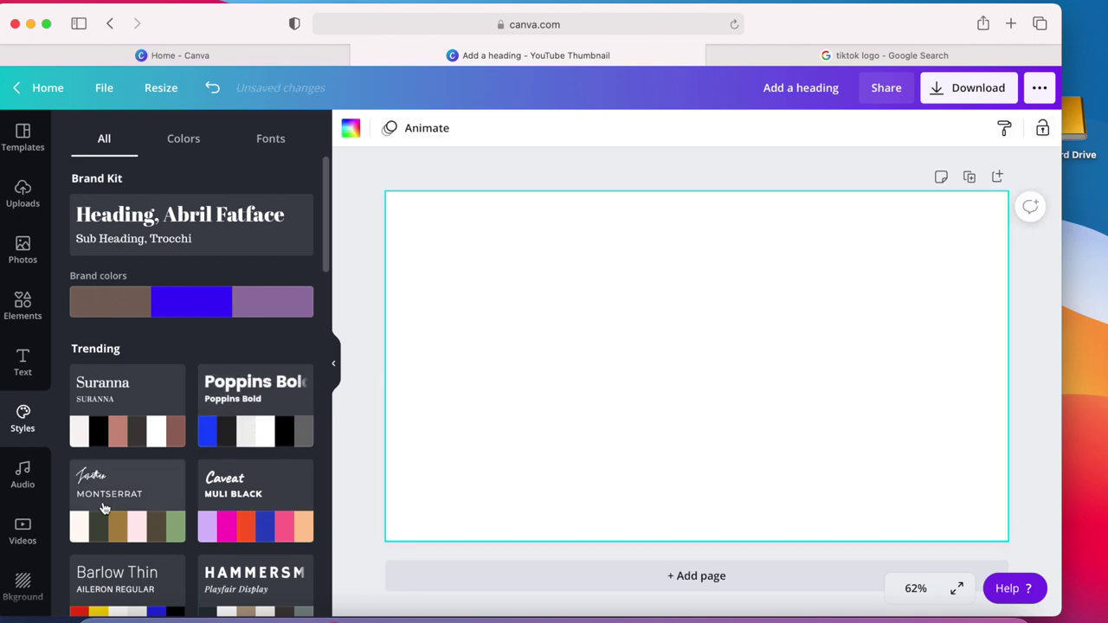
Set the pink watercolor texture from the background library's general results as the page background.
{"action": "left_click", "coordinate": [23, 476]}
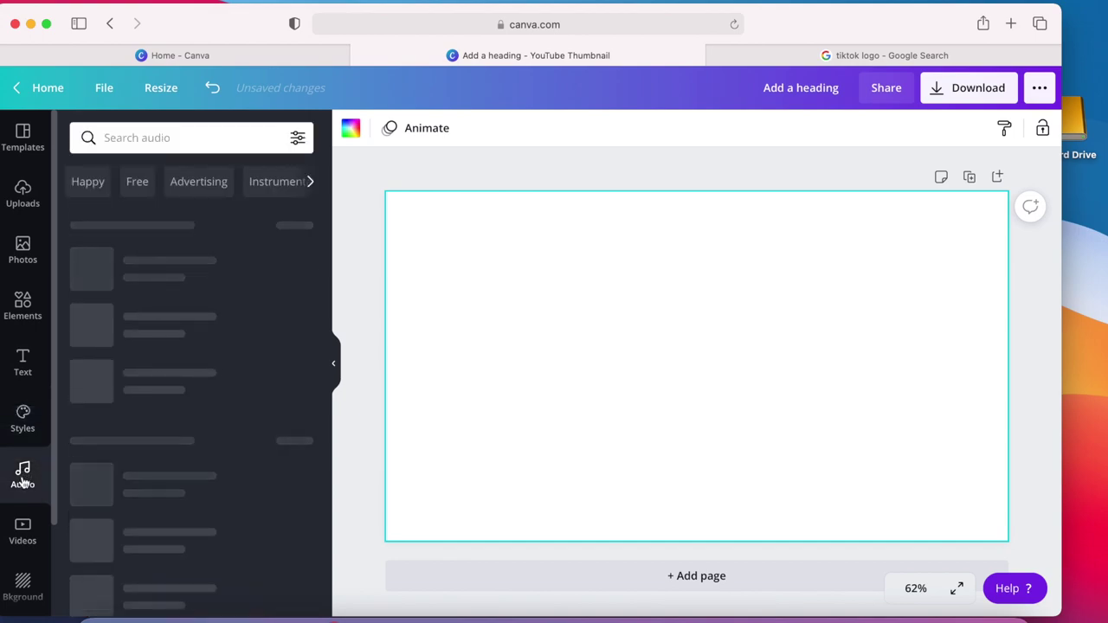
{"action": "left_click", "coordinate": [27, 535]}
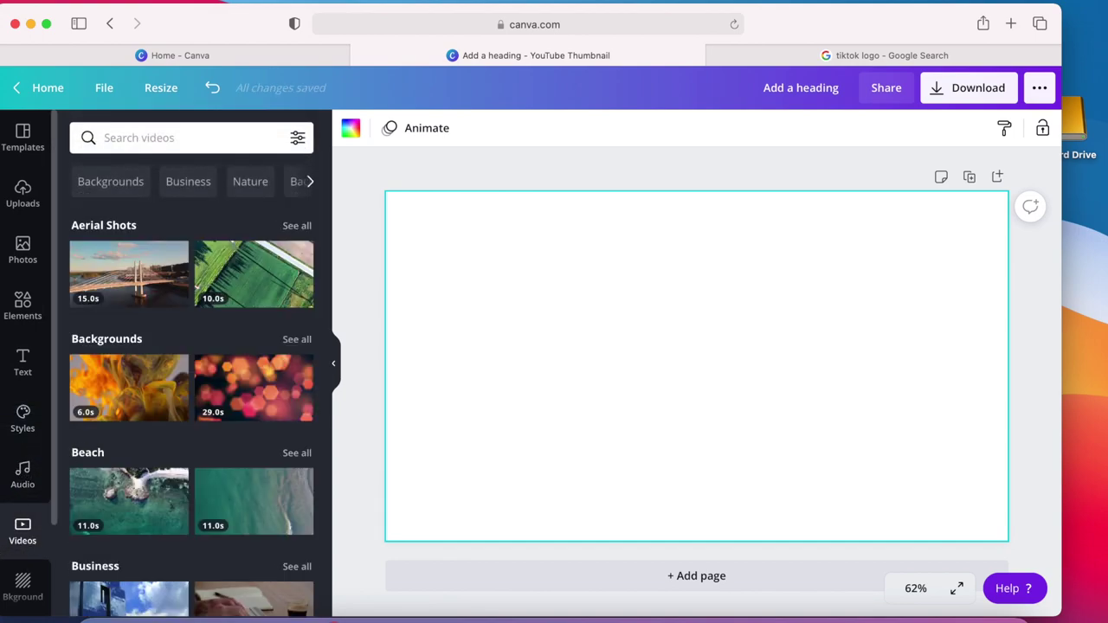
{"action": "left_click", "coordinate": [19, 597]}
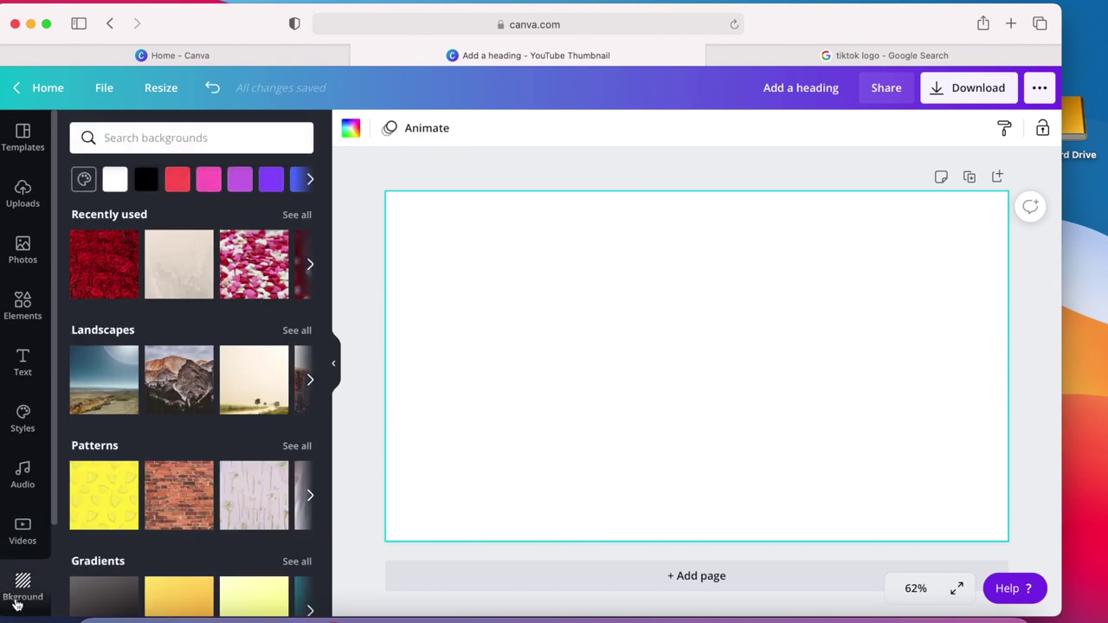
{"action": "scroll", "coordinate": [181, 484], "scroll_direction": "down", "scroll_amount": 10}
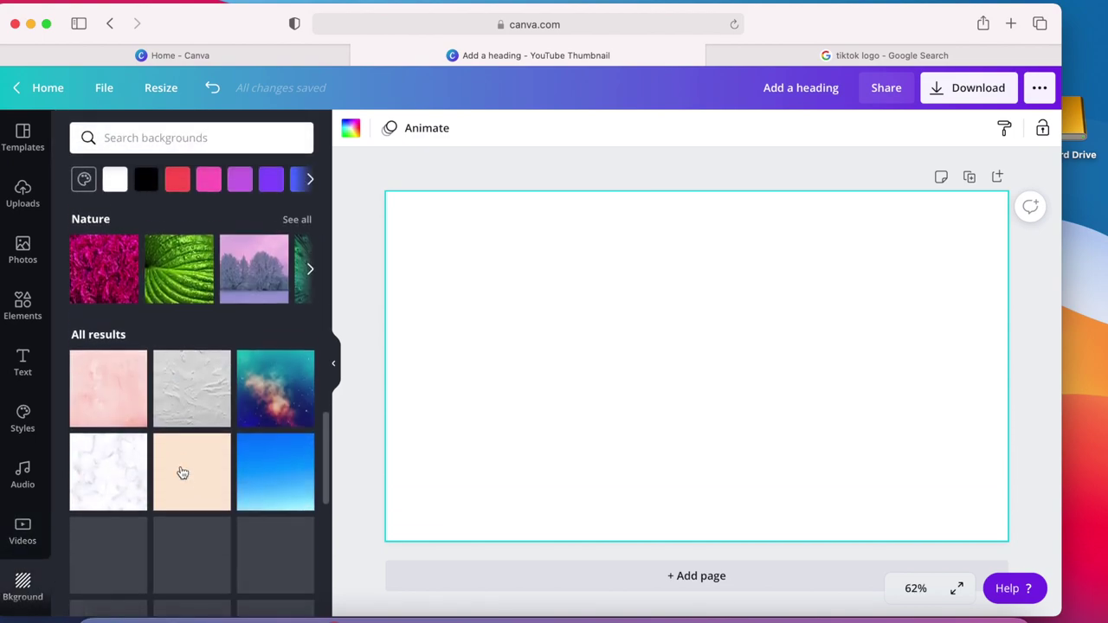
{"action": "scroll", "coordinate": [182, 472], "scroll_direction": "down", "scroll_amount": 1}
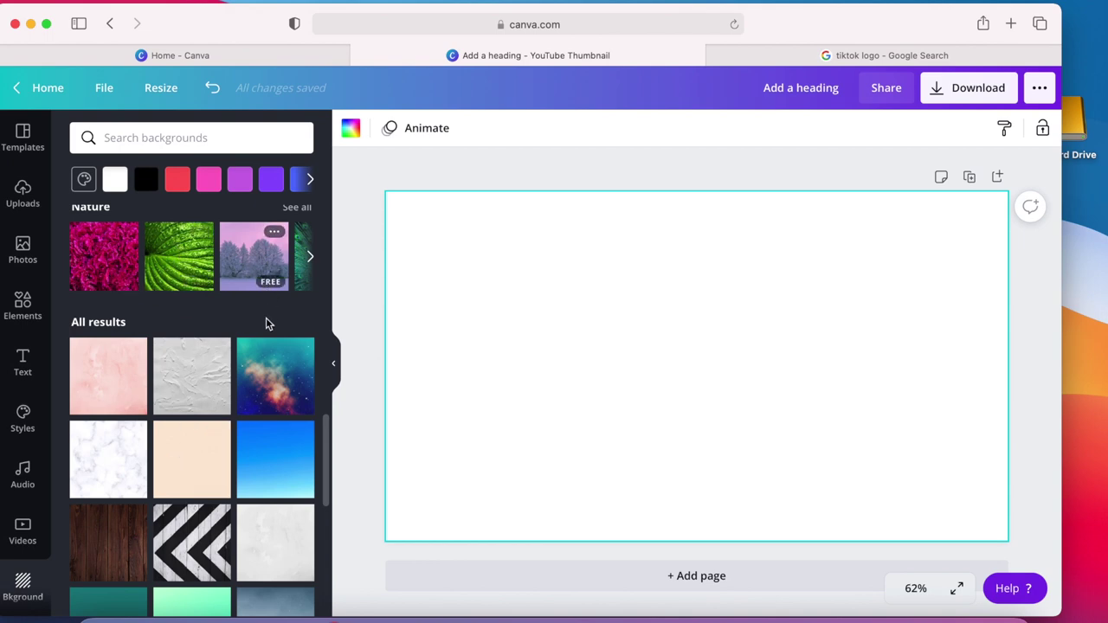
{"action": "left_click", "coordinate": [120, 394]}
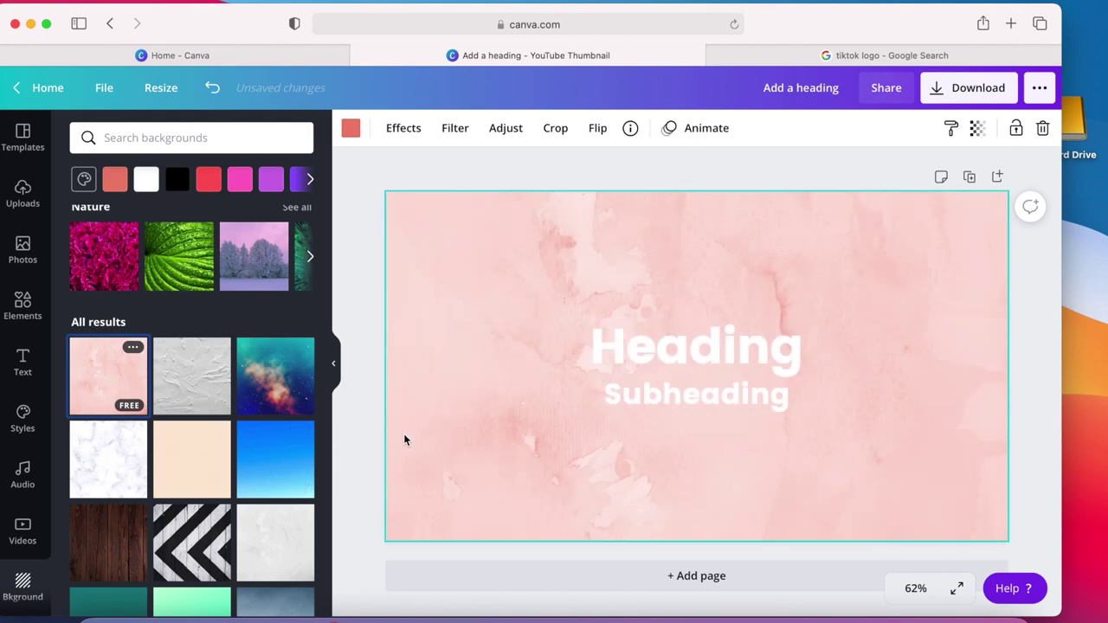
Delete the white Heading and Subheading placeholder texts from the page.
{"action": "left_click", "coordinate": [701, 347]}
{"action": "key", "text": "Delete"}
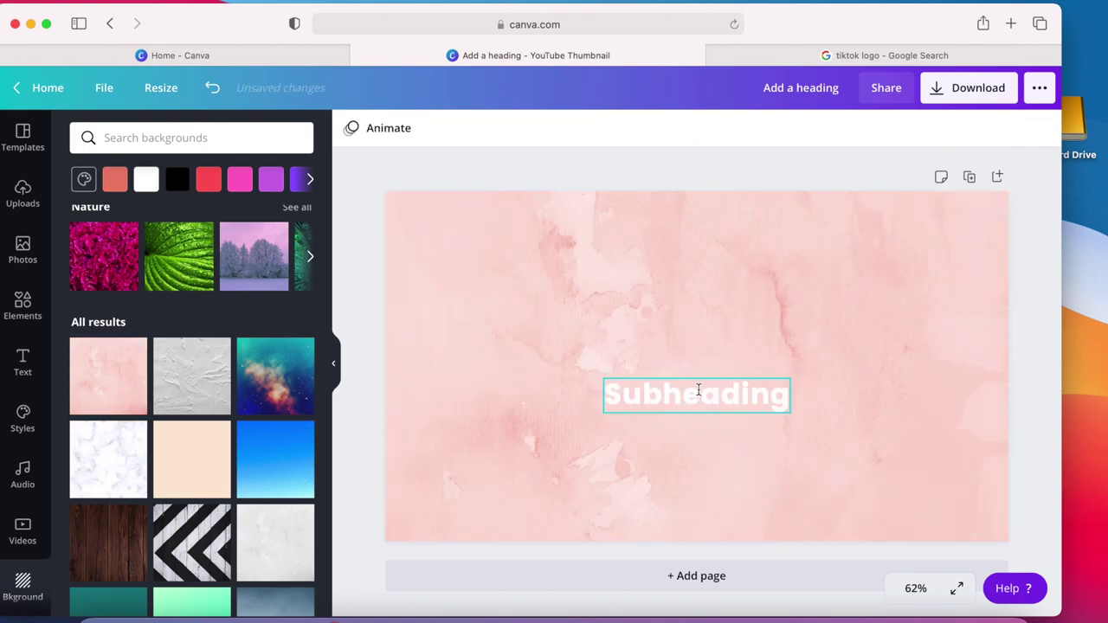
{"action": "left_click", "coordinate": [698, 389]}
{"action": "key", "text": "Delete"}
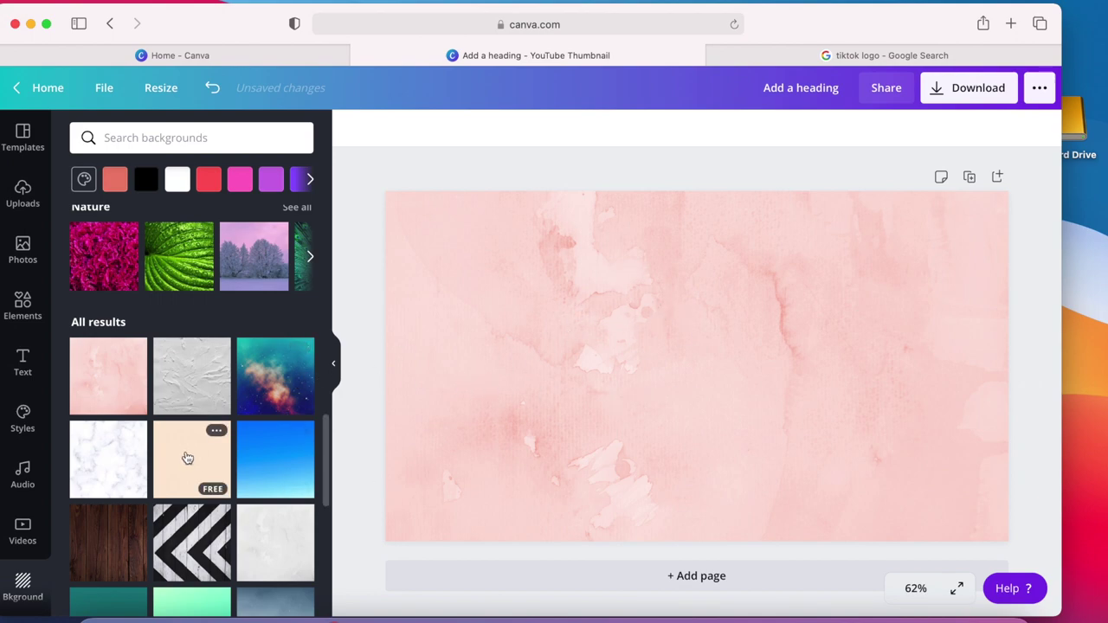
{"action": "scroll", "coordinate": [187, 457], "scroll_direction": "up", "scroll_amount": 10}
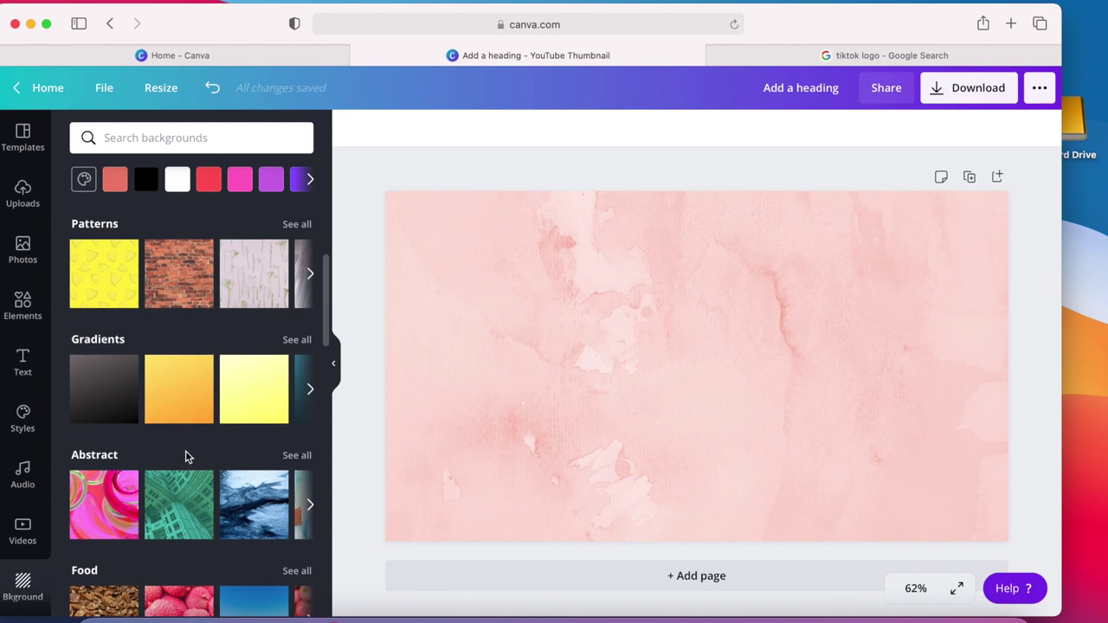
Start a media upload from the device to choose image files in the Downloads folder.
{"action": "left_click", "coordinate": [4, 192]}
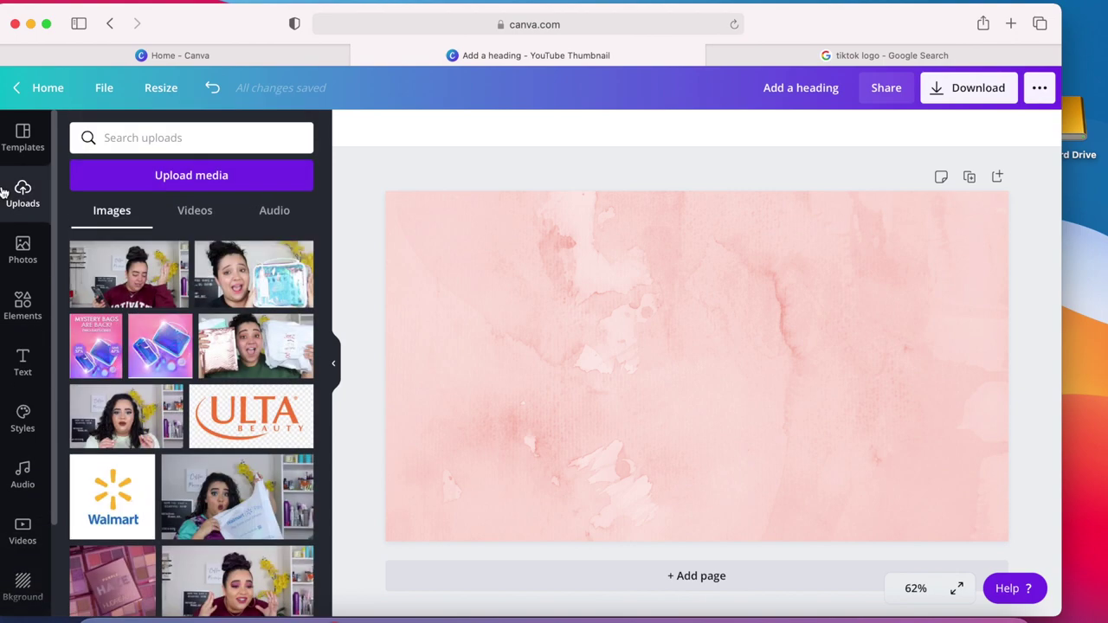
{"action": "mouse_move", "coordinate": [262, 306]}
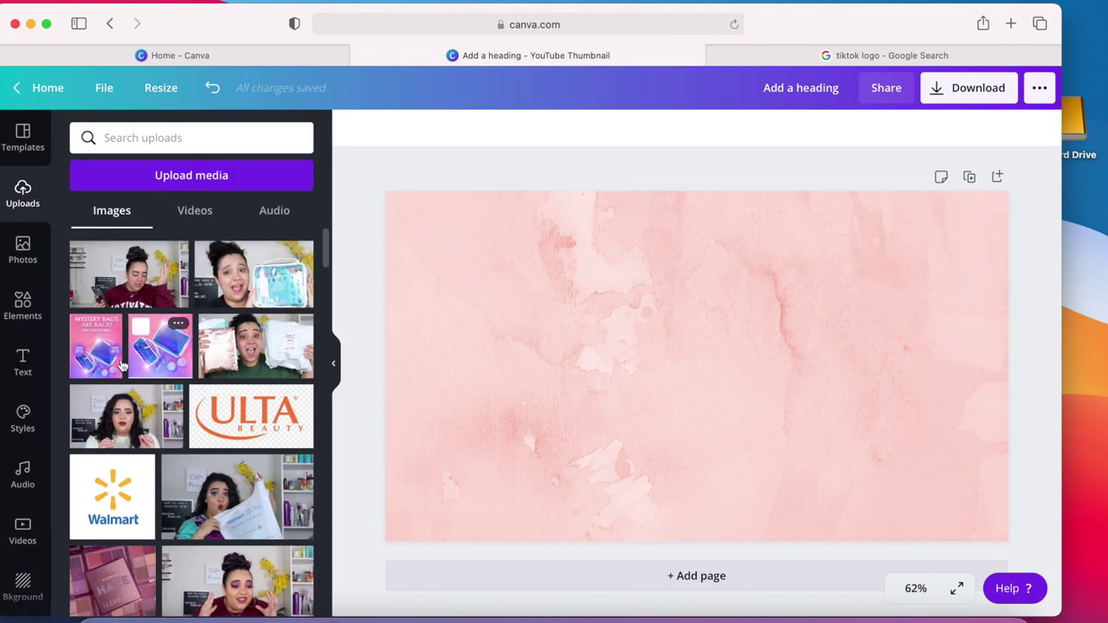
{"action": "mouse_move", "coordinate": [122, 367]}
{"action": "mouse_move", "coordinate": [164, 360]}
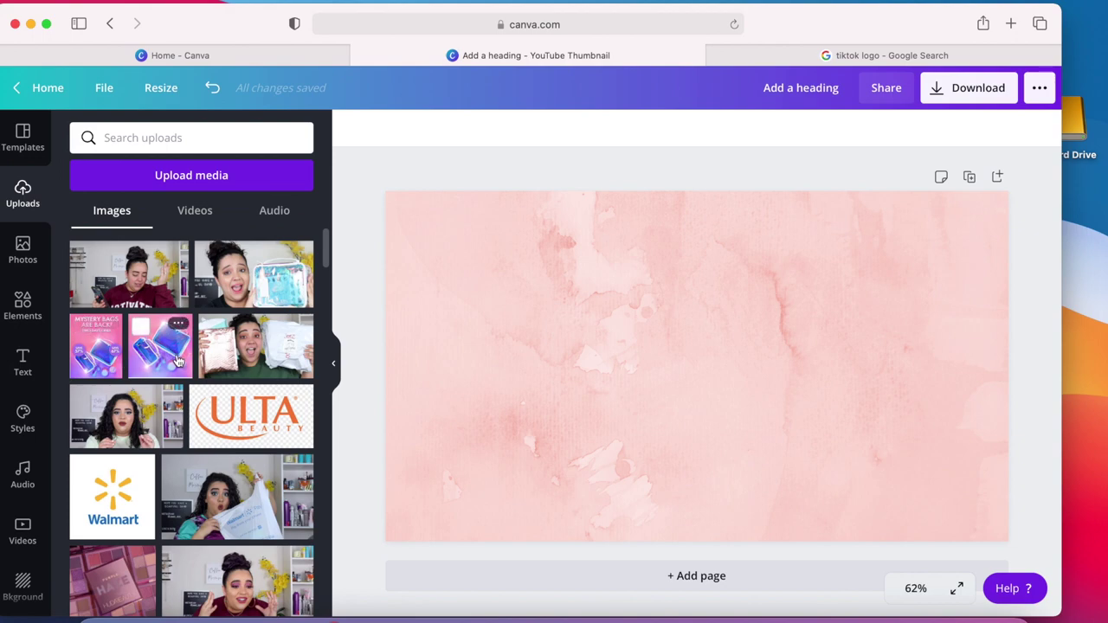
{"action": "left_click", "coordinate": [183, 177]}
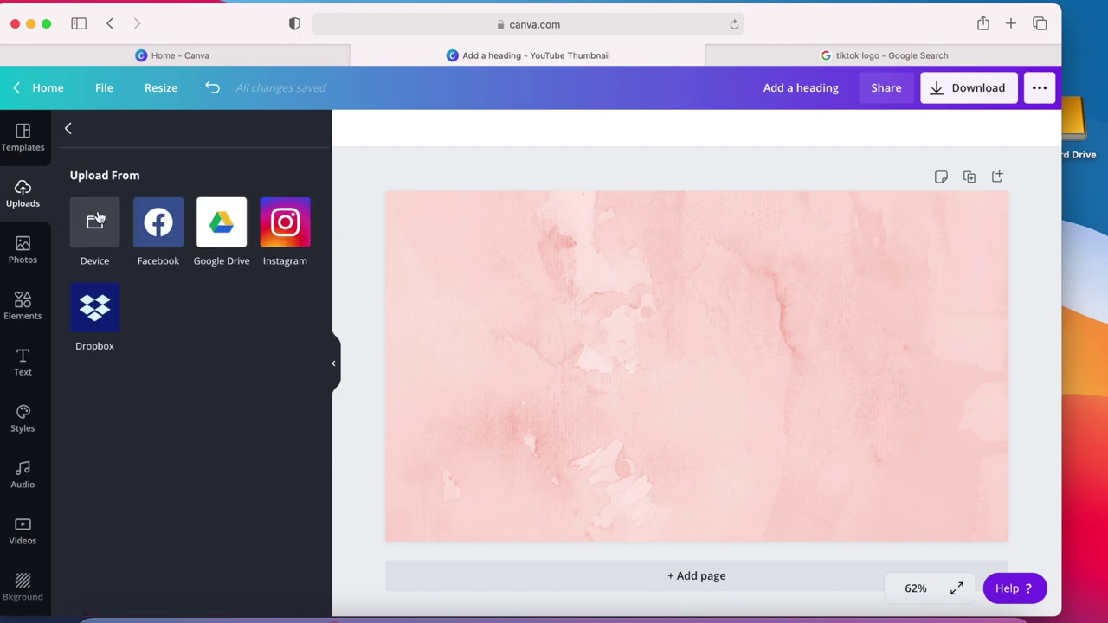
{"action": "left_click", "coordinate": [97, 218]}
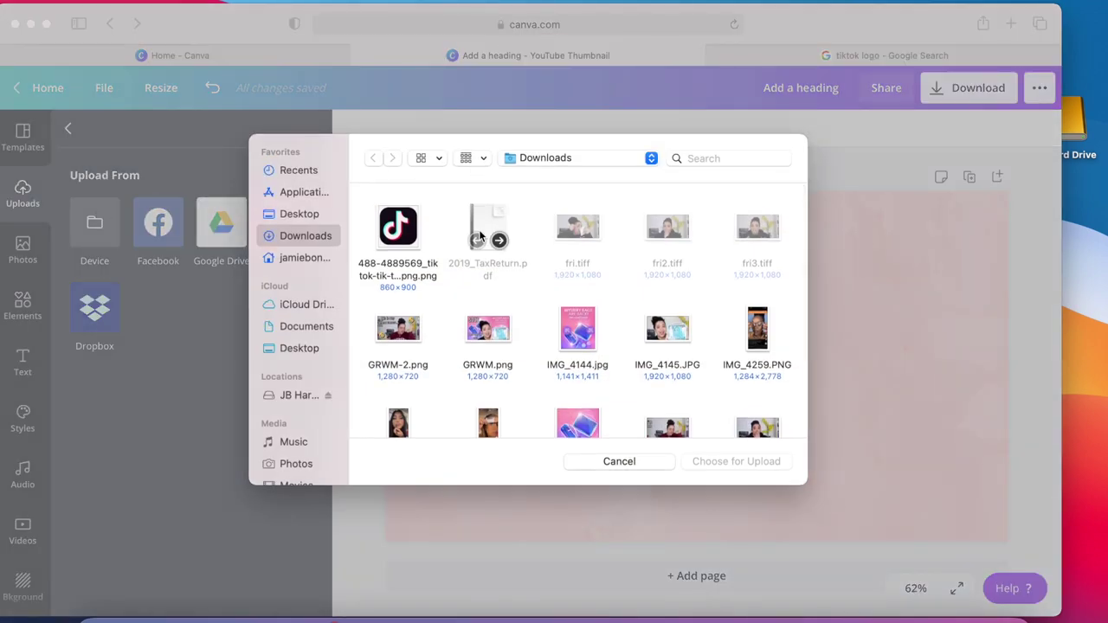
Upload the TikTok logo PNG, IMG_4259.PNG, IMG_4260.PNG, IMG_4266.PNG and Untitled%20Project.JPG from Downloads.
{"action": "left_click", "coordinate": [405, 240]}
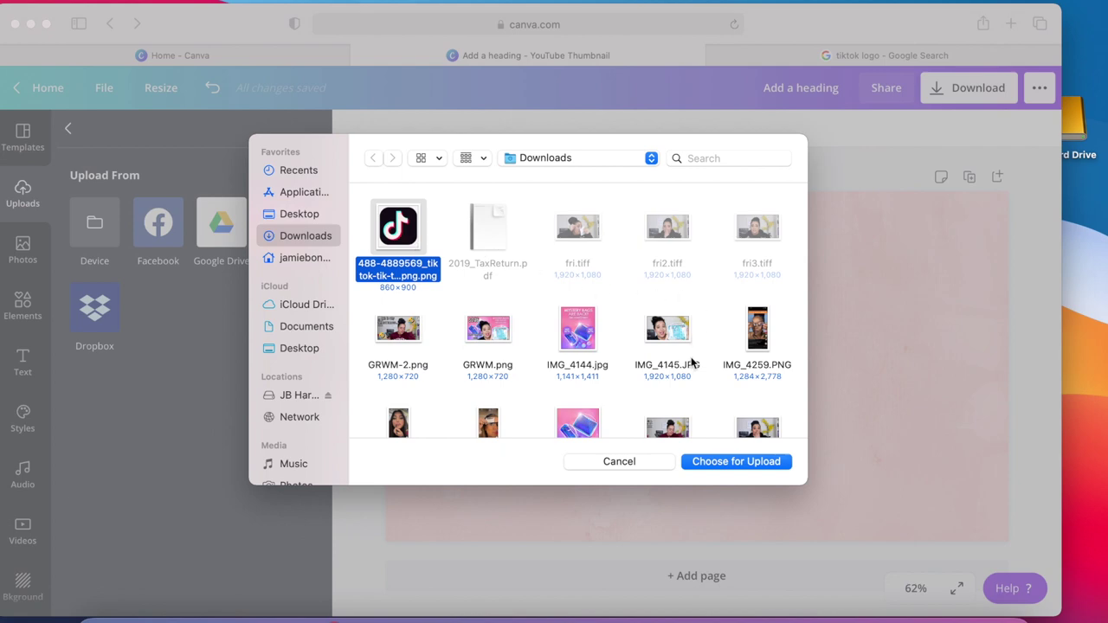
{"action": "scroll", "coordinate": [691, 363], "scroll_direction": "down", "scroll_amount": 2}
{"action": "scroll", "coordinate": [691, 364], "scroll_direction": "up", "scroll_amount": 1}
{"action": "scroll", "coordinate": [691, 363], "scroll_direction": "down", "scroll_amount": 2}
{"action": "scroll", "coordinate": [691, 364], "scroll_direction": "up", "scroll_amount": 2}
{"action": "scroll", "coordinate": [690, 363], "scroll_direction": "down", "scroll_amount": 3}
{"action": "scroll", "coordinate": [691, 364], "scroll_direction": "down", "scroll_amount": 1}
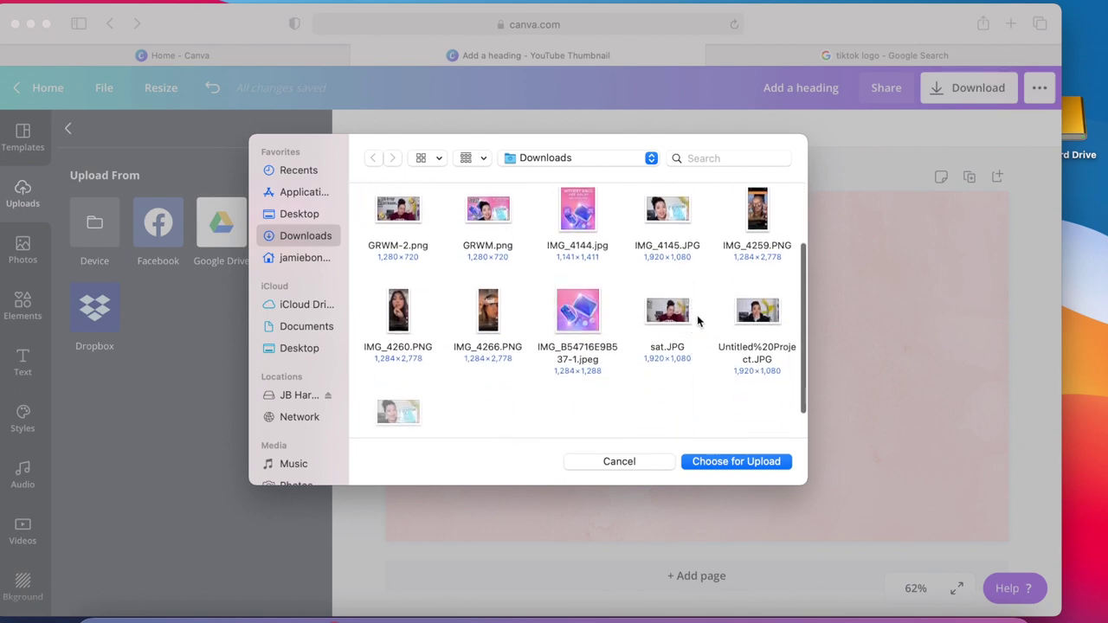
{"action": "scroll", "coordinate": [700, 316], "scroll_direction": "up", "scroll_amount": 3}
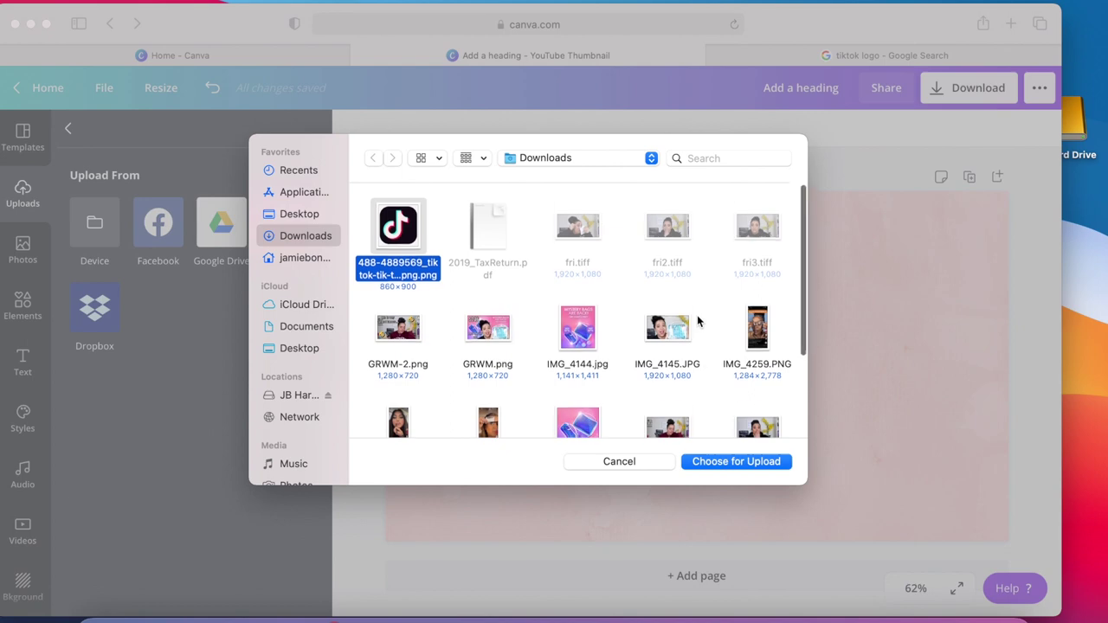
{"action": "scroll", "coordinate": [698, 319], "scroll_direction": "down", "scroll_amount": 3}
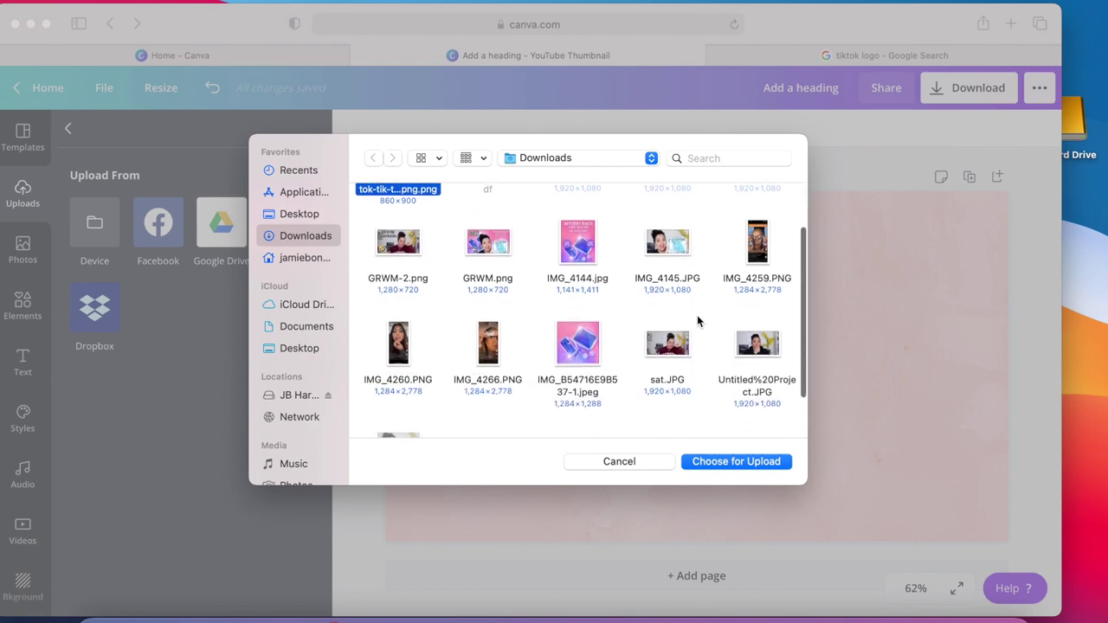
{"action": "left_click", "coordinate": [755, 347], "text": "super"}
{"action": "left_click", "coordinate": [764, 254], "text": "super"}
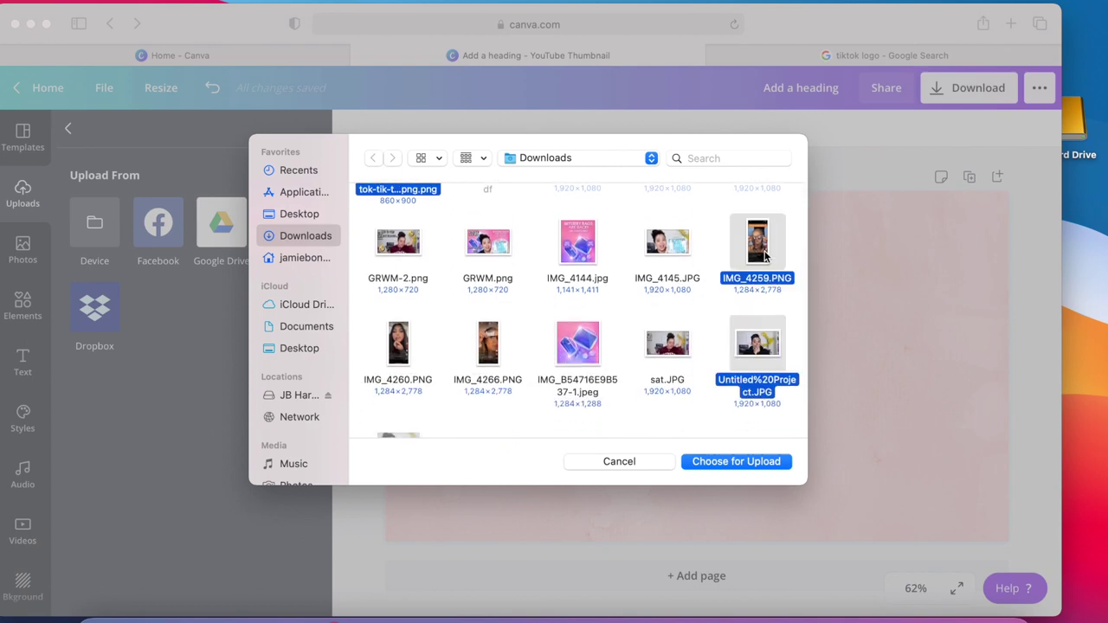
{"action": "scroll", "coordinate": [474, 379], "scroll_direction": "down", "scroll_amount": 3}
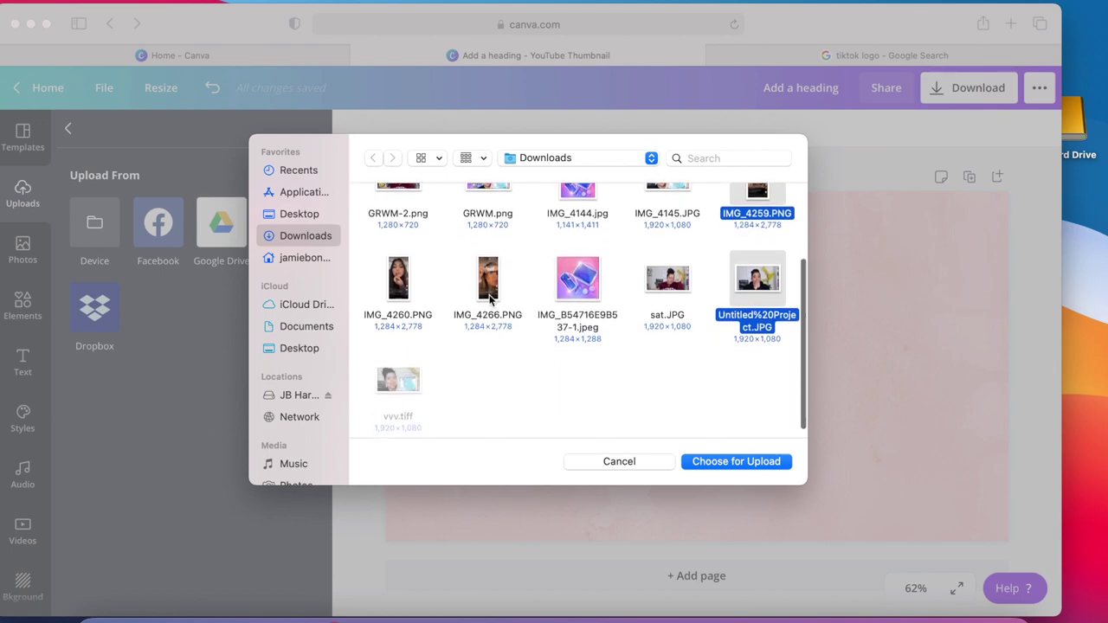
{"action": "left_click", "coordinate": [490, 299], "text": "super"}
{"action": "left_click", "coordinate": [398, 275], "text": "super"}
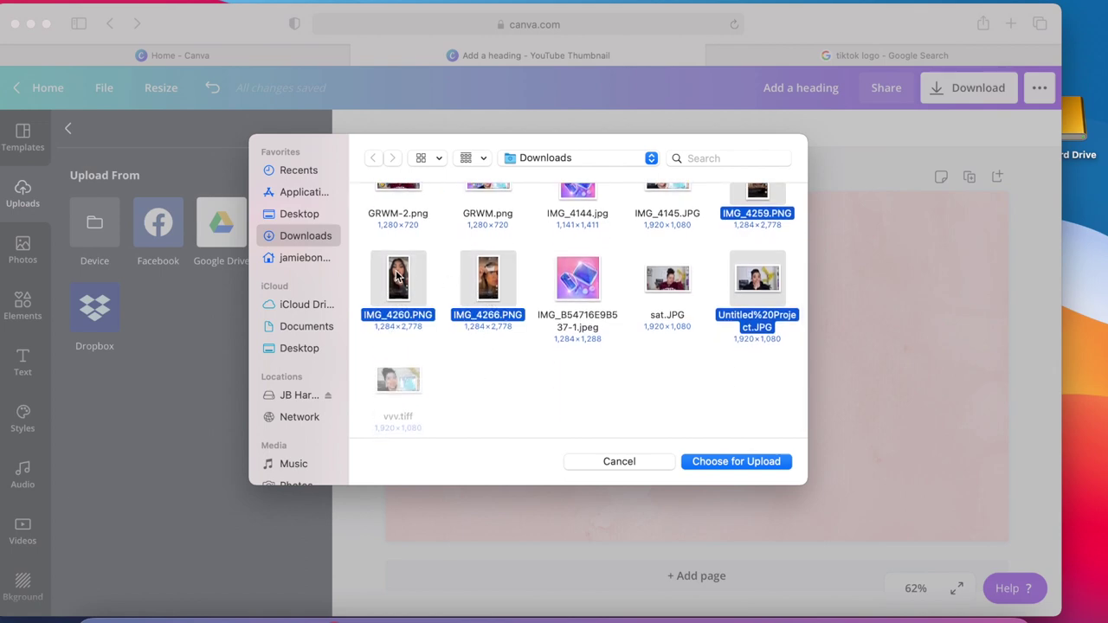
{"action": "scroll", "coordinate": [397, 275], "scroll_direction": "up", "scroll_amount": 5}
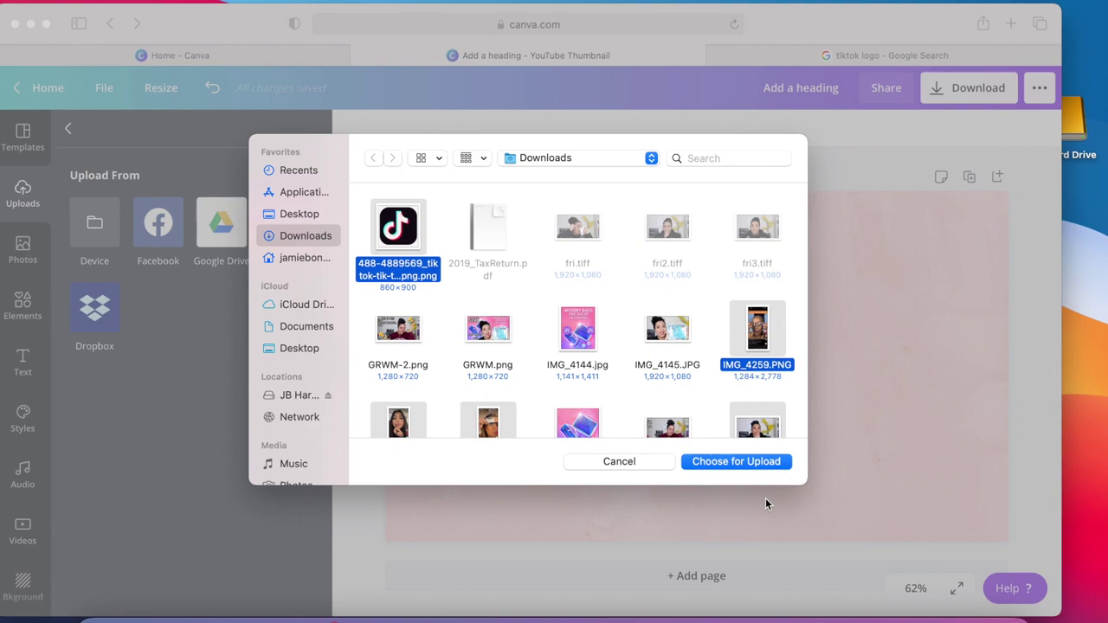
{"action": "left_click", "coordinate": [758, 466]}
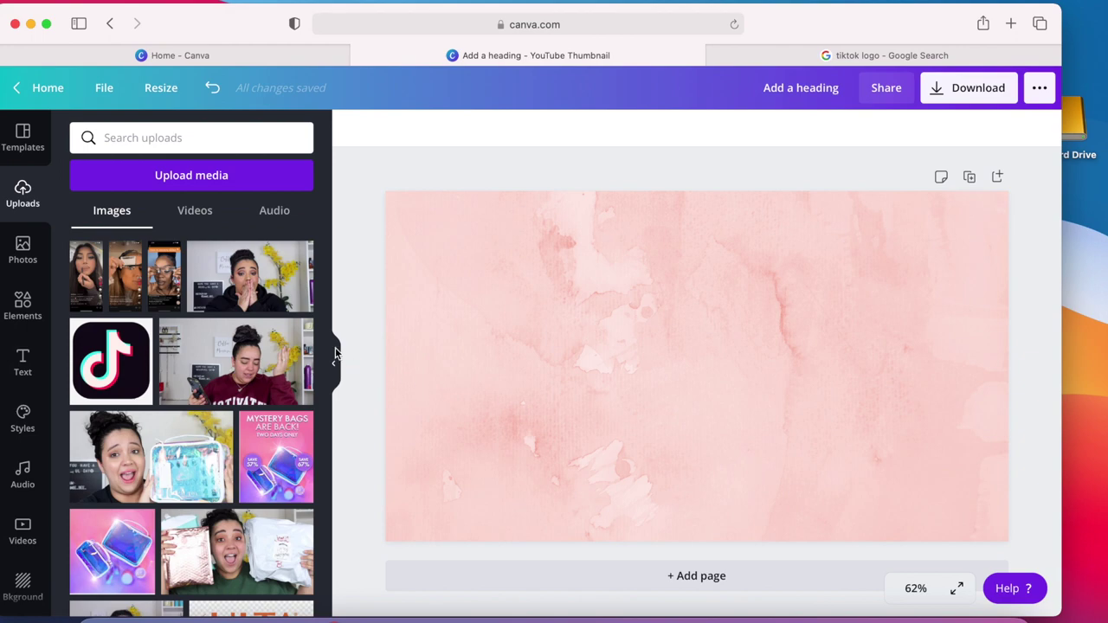
Place the uploaded photo of the woman in the black hoodie on the page and delete it.
{"action": "left_click", "coordinate": [252, 268]}
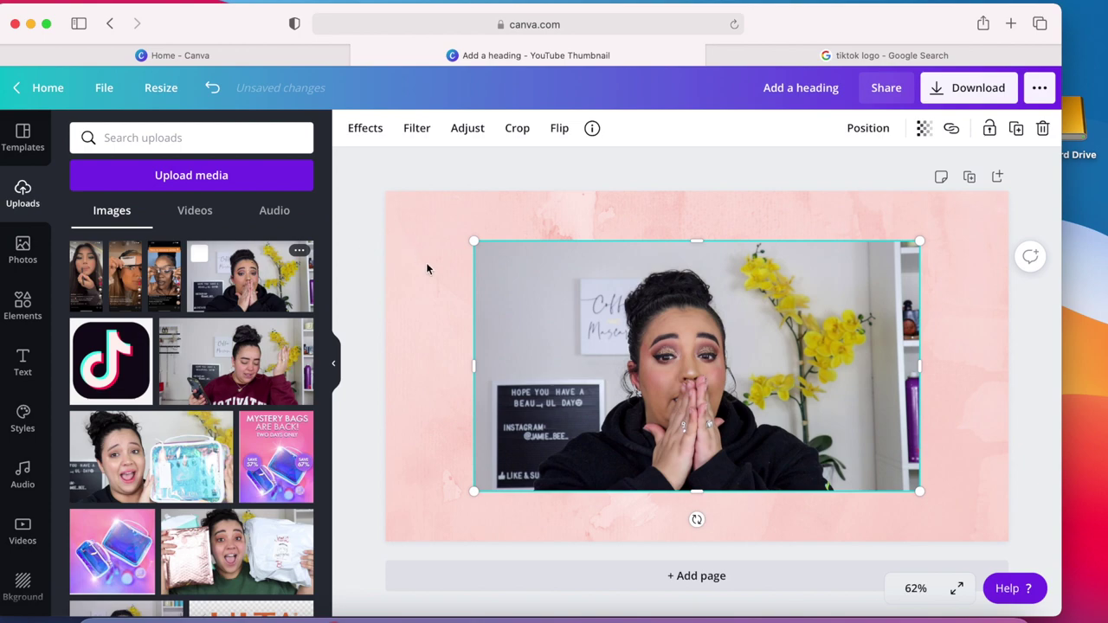
{"action": "key", "text": "F1"}
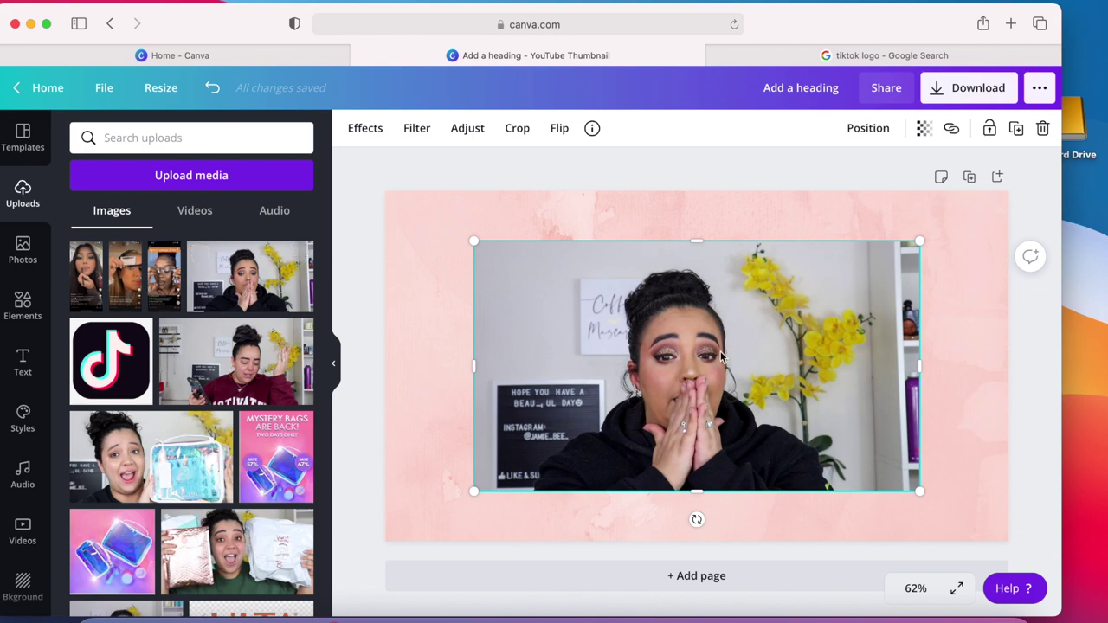
{"action": "key", "text": "Delete"}
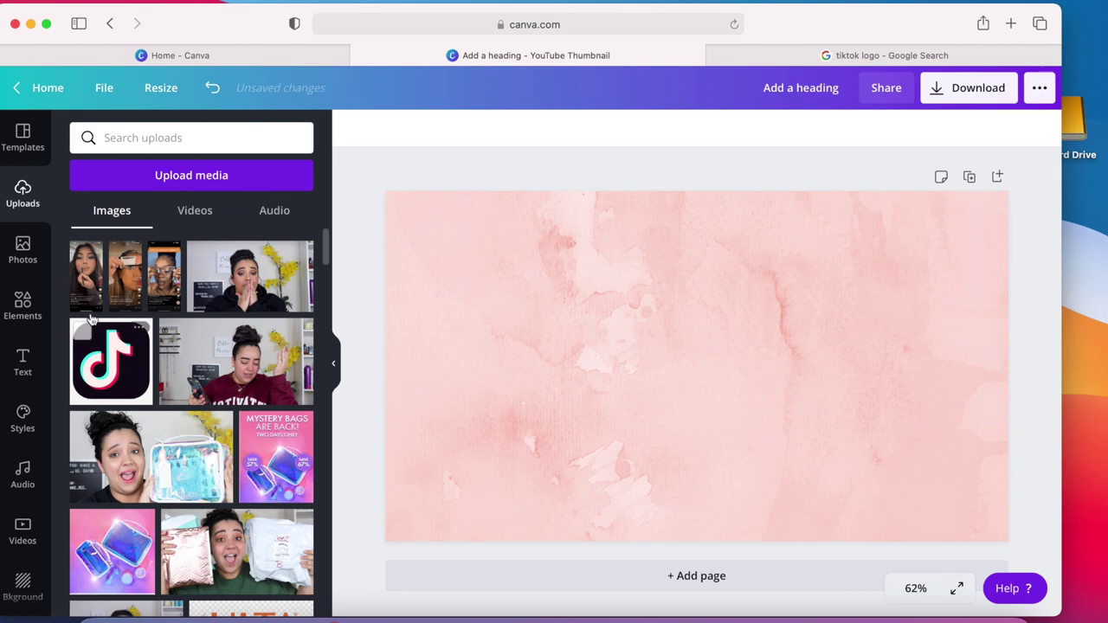
Add the uploaded TikTok screenshot of the woman lining her lips to the page and remove its background.
{"action": "left_click", "coordinate": [87, 275]}
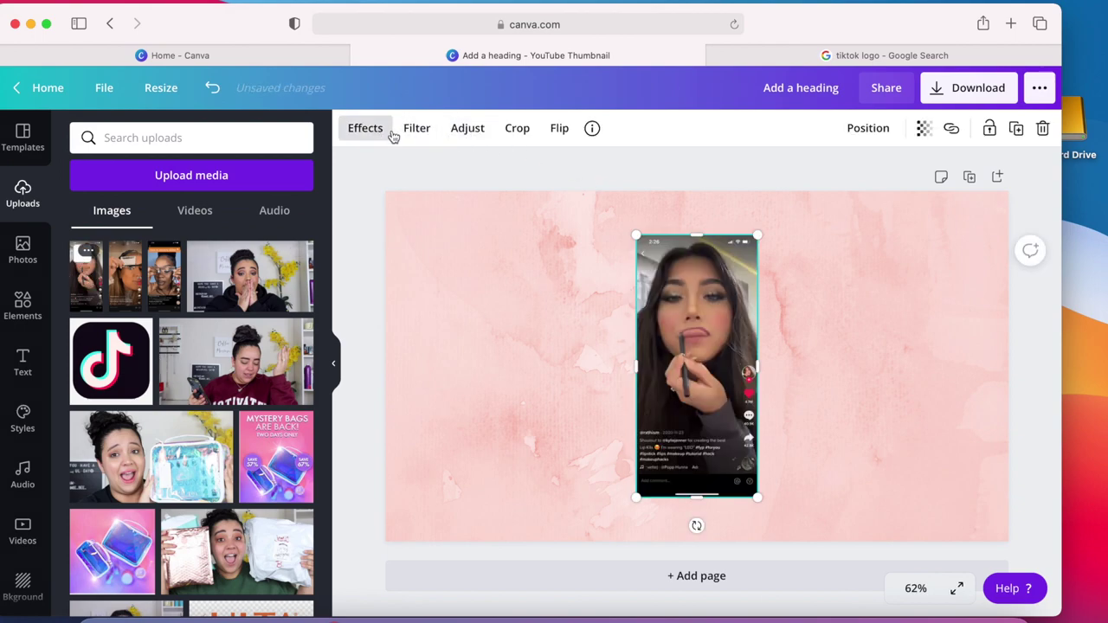
{"action": "left_click", "coordinate": [364, 130]}
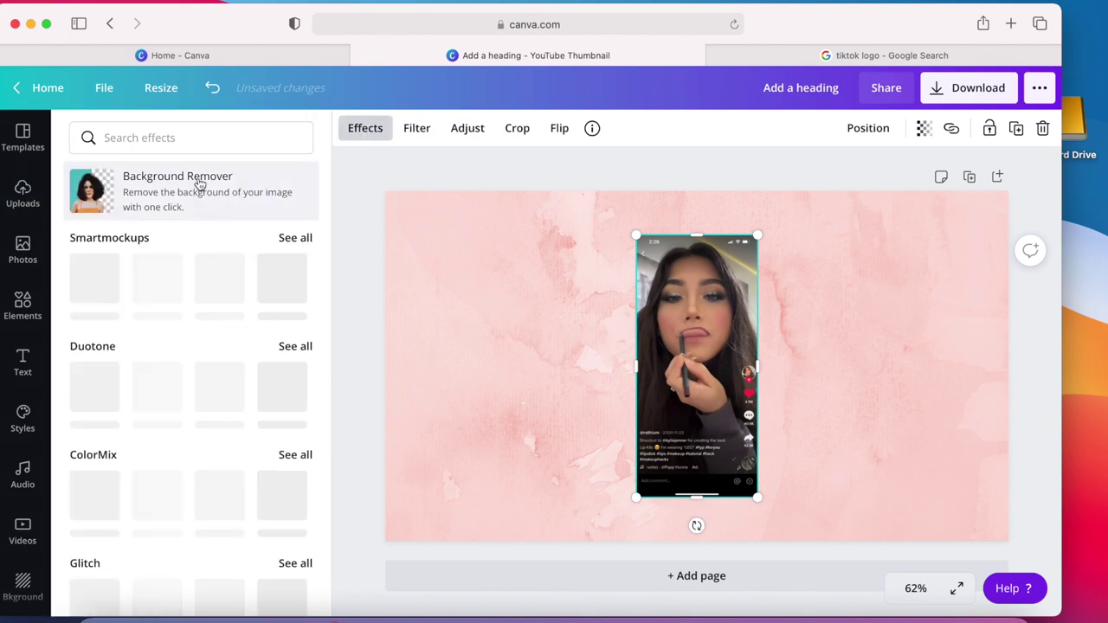
{"action": "left_click", "coordinate": [198, 184]}
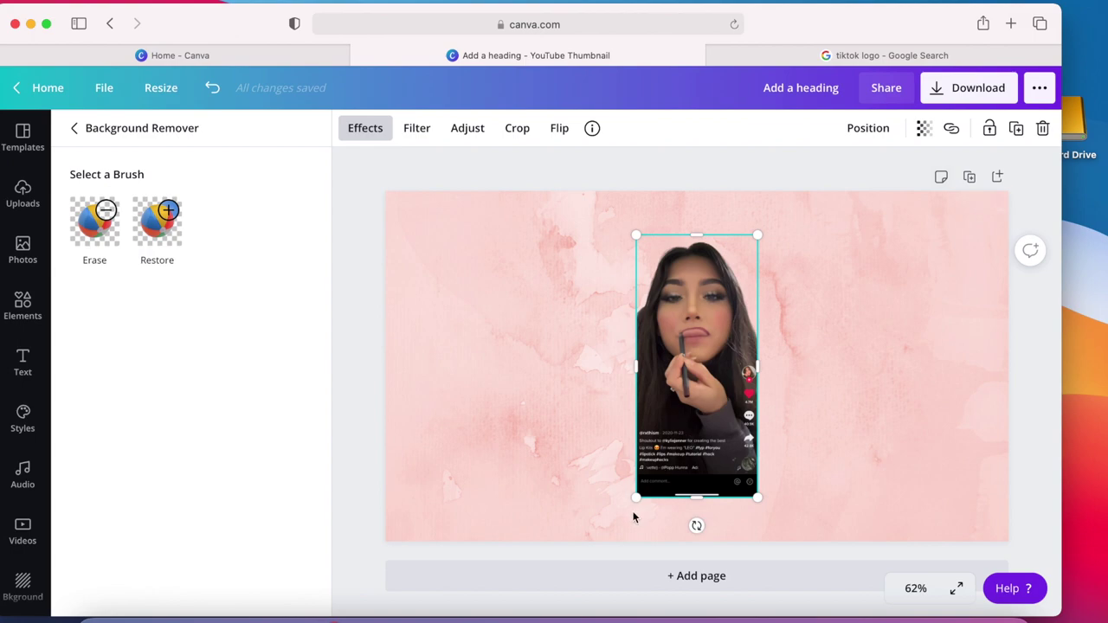
Enlarge and crop the lip-lining screenshot, then place it against the page's left edge with its lower edge on the page bottom.
{"action": "mouse_move", "coordinate": [637, 500]}
{"action": "left_mouse_down"}
{"action": "mouse_move", "coordinate": [621, 504]}
{"action": "mouse_move", "coordinate": [630, 507]}
{"action": "left_mouse_up"}
{"action": "left_click_drag", "start_coordinate": [668, 418], "coordinate": [457, 373]}
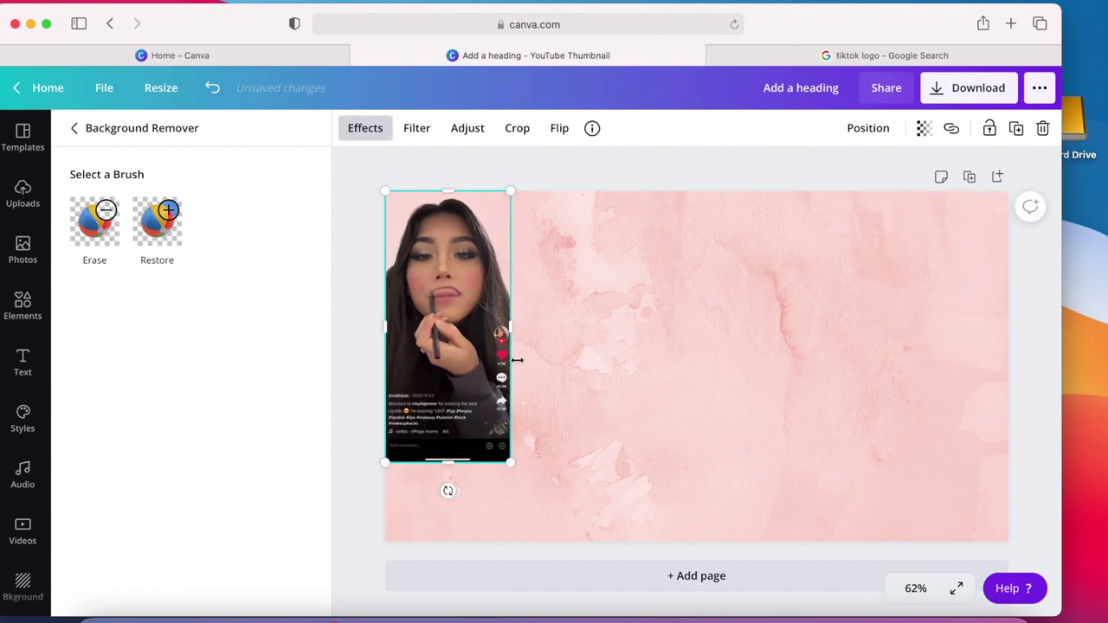
{"action": "left_click_drag", "start_coordinate": [514, 330], "coordinate": [579, 329]}
{"action": "mouse_move", "coordinate": [483, 192]}
{"action": "left_mouse_down"}
{"action": "mouse_move", "coordinate": [482, 227]}
{"action": "mouse_move", "coordinate": [481, 191]}
{"action": "left_mouse_up"}
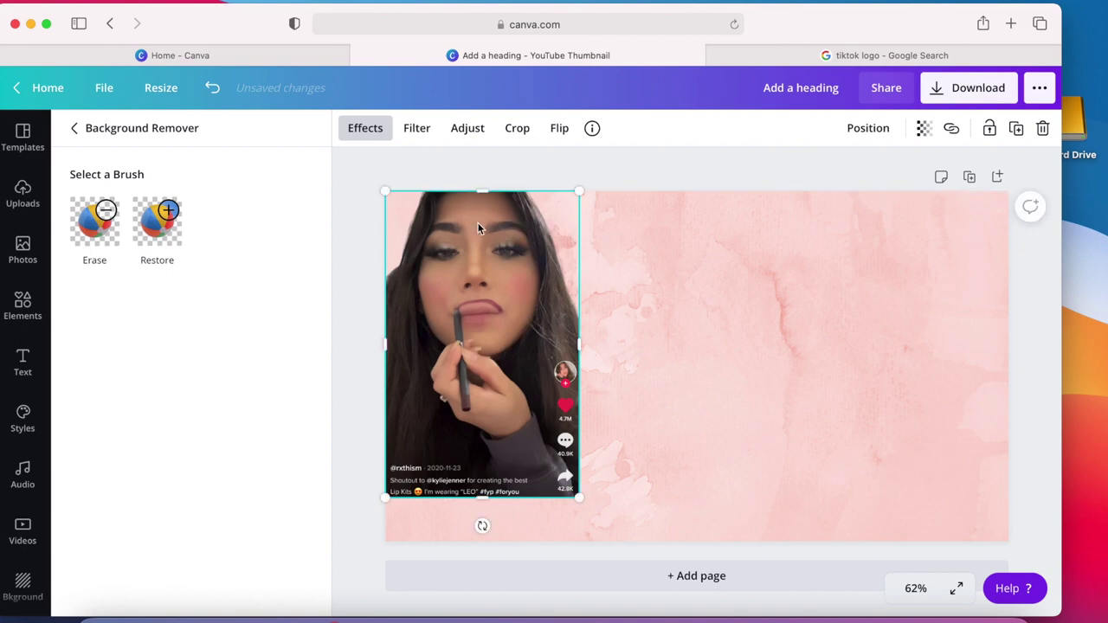
{"action": "left_click_drag", "start_coordinate": [477, 240], "coordinate": [486, 213]}
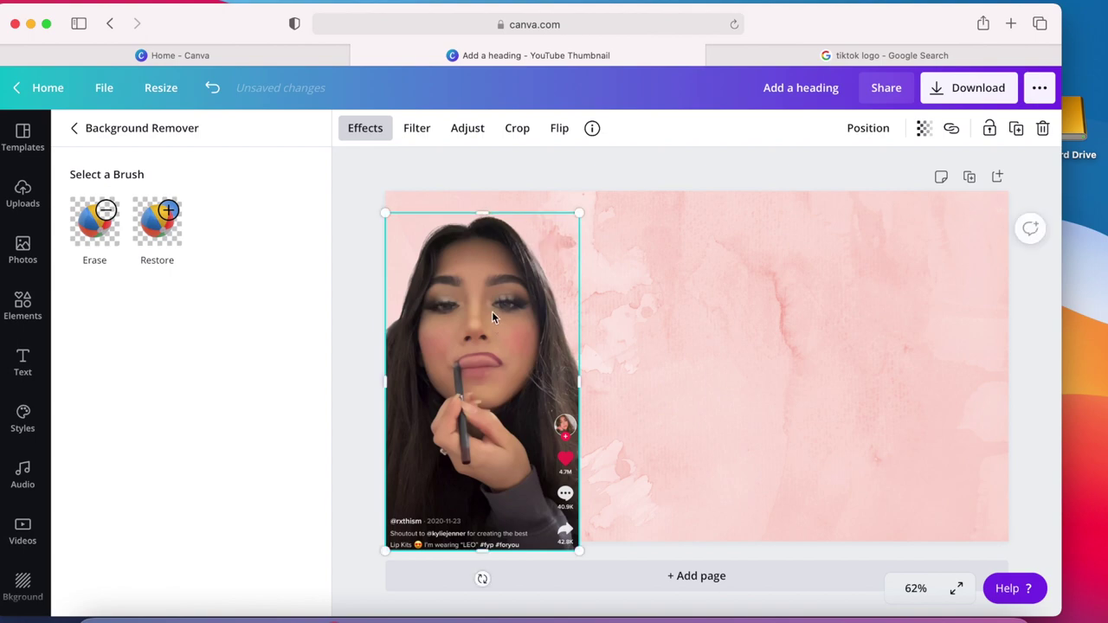
{"action": "left_click_drag", "start_coordinate": [492, 317], "coordinate": [491, 309]}
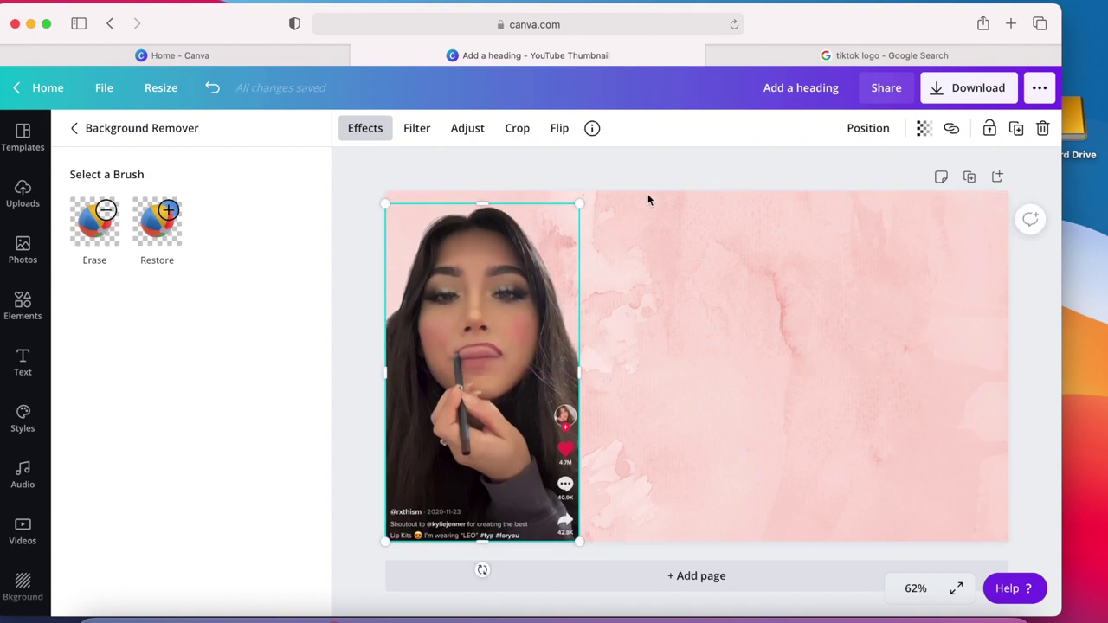
{"action": "key", "text": "Escape"}
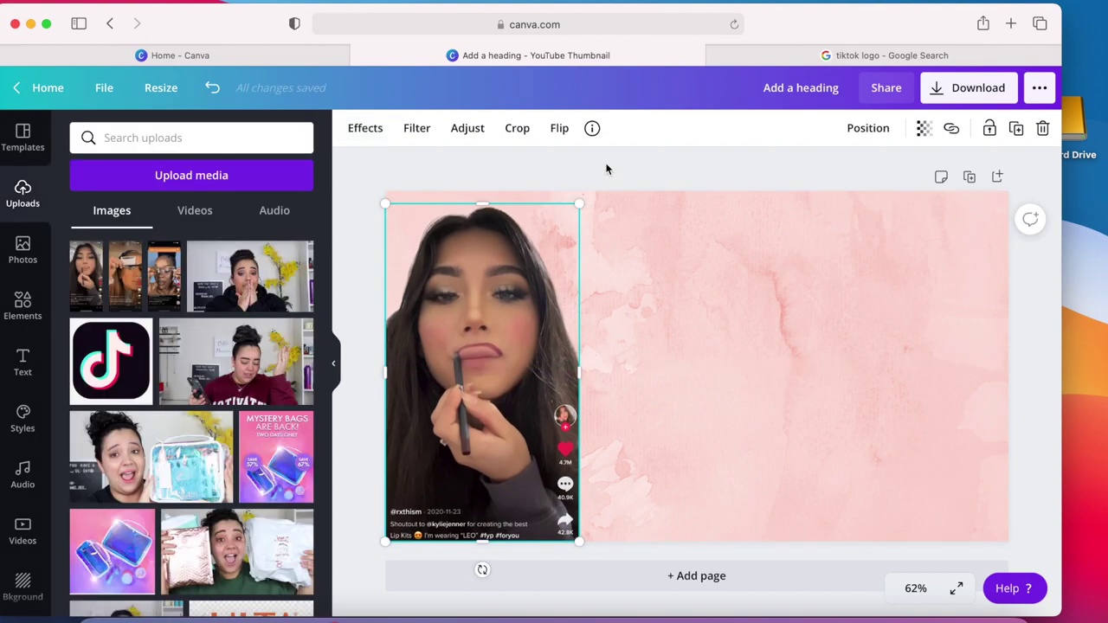
Add the uploaded TikTok screenshot of the woman holding a card over her eye and remove its background.
{"action": "left_click", "coordinate": [135, 281]}
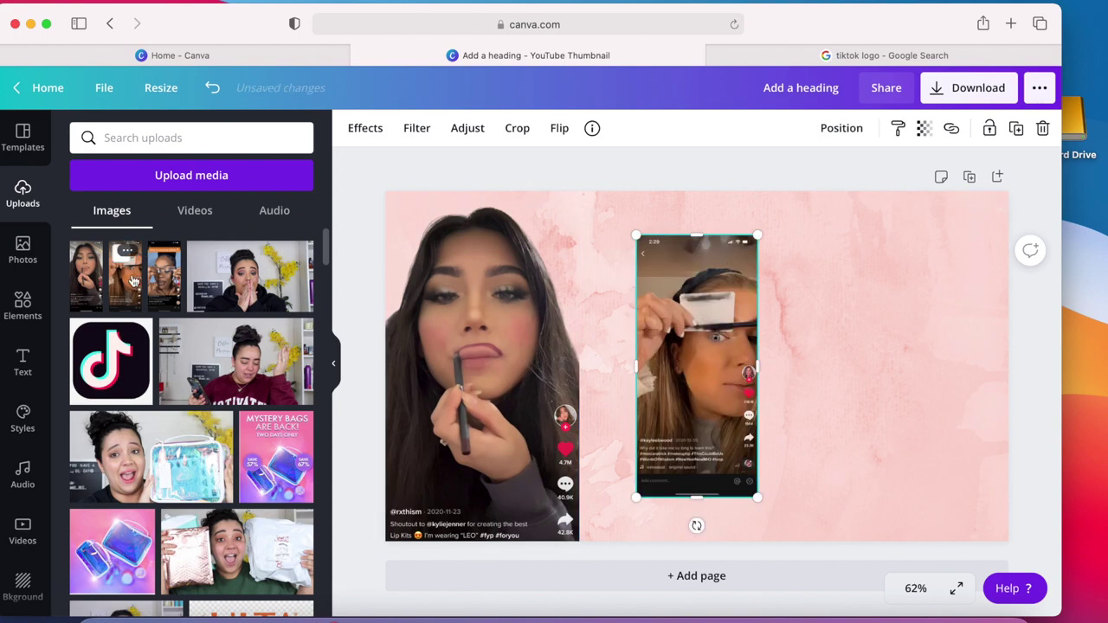
{"action": "left_click", "coordinate": [379, 136]}
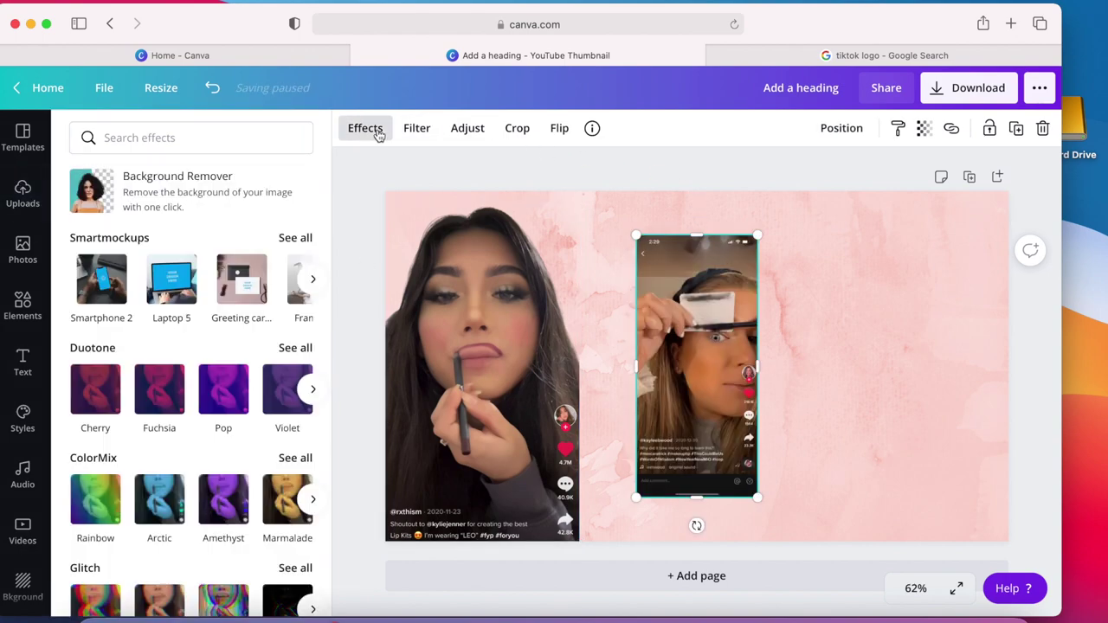
{"action": "left_click", "coordinate": [210, 202]}
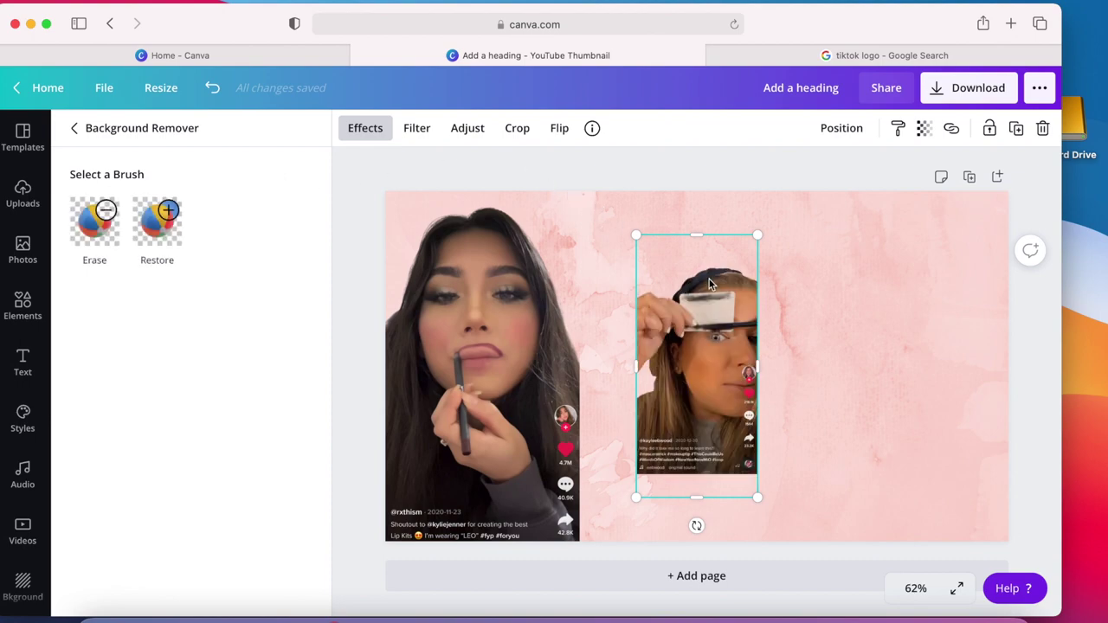
Enlarge the eye-card screenshot on the page's right side, crop off its lower caption and align it with the page bottom.
{"action": "left_click_drag", "start_coordinate": [637, 235], "coordinate": [492, 211]}
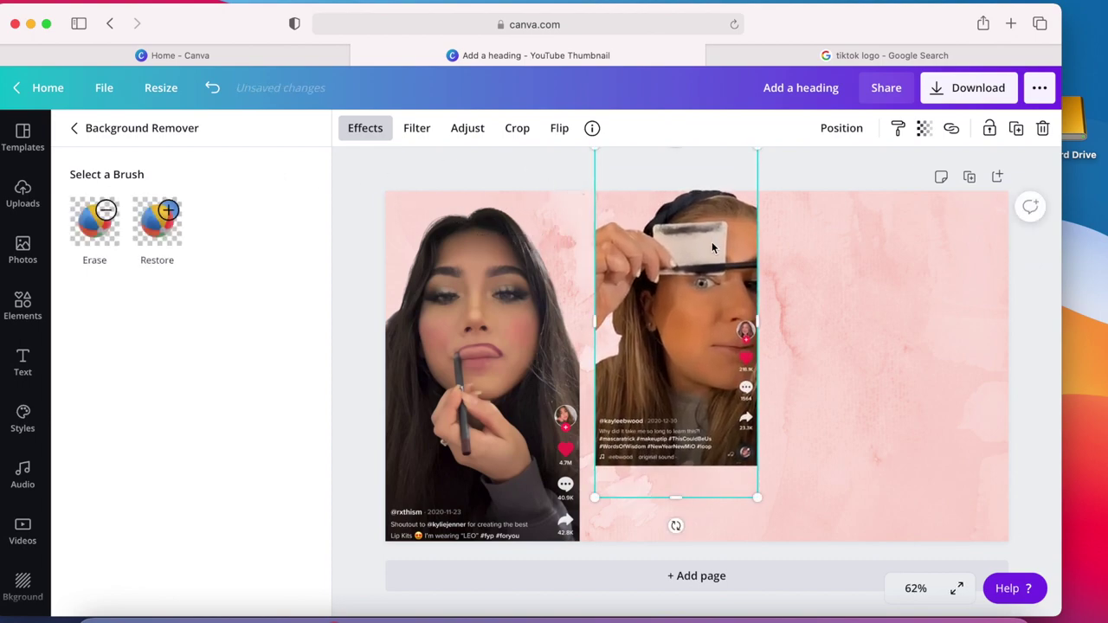
{"action": "left_click_drag", "start_coordinate": [711, 242], "coordinate": [877, 311]}
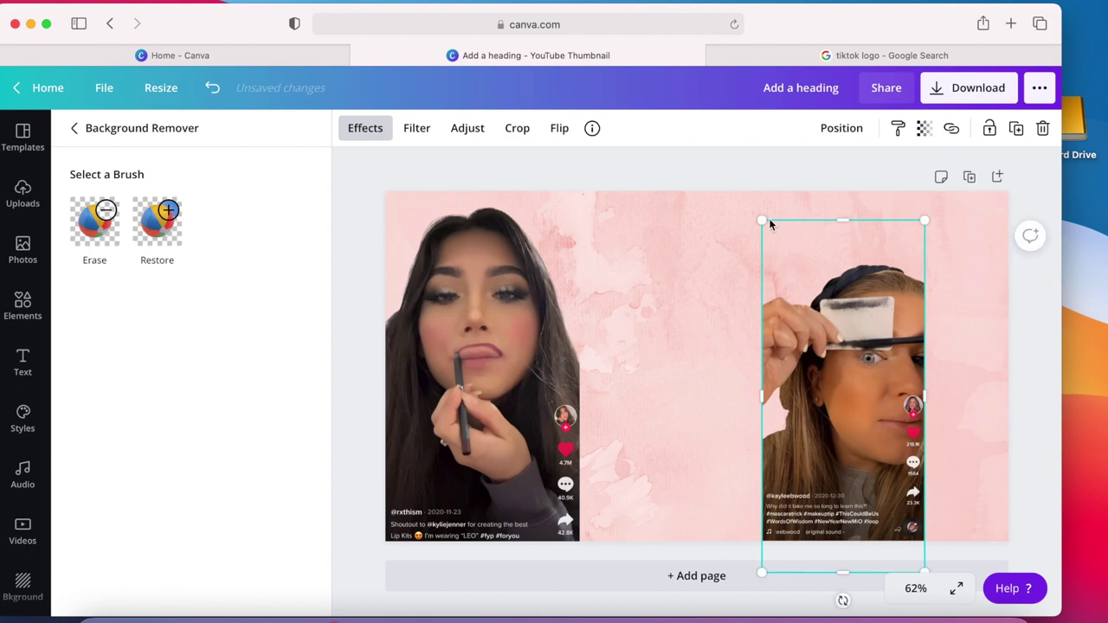
{"action": "left_click_drag", "start_coordinate": [761, 219], "coordinate": [672, 198]}
{"action": "left_click_drag", "start_coordinate": [783, 243], "coordinate": [808, 257]}
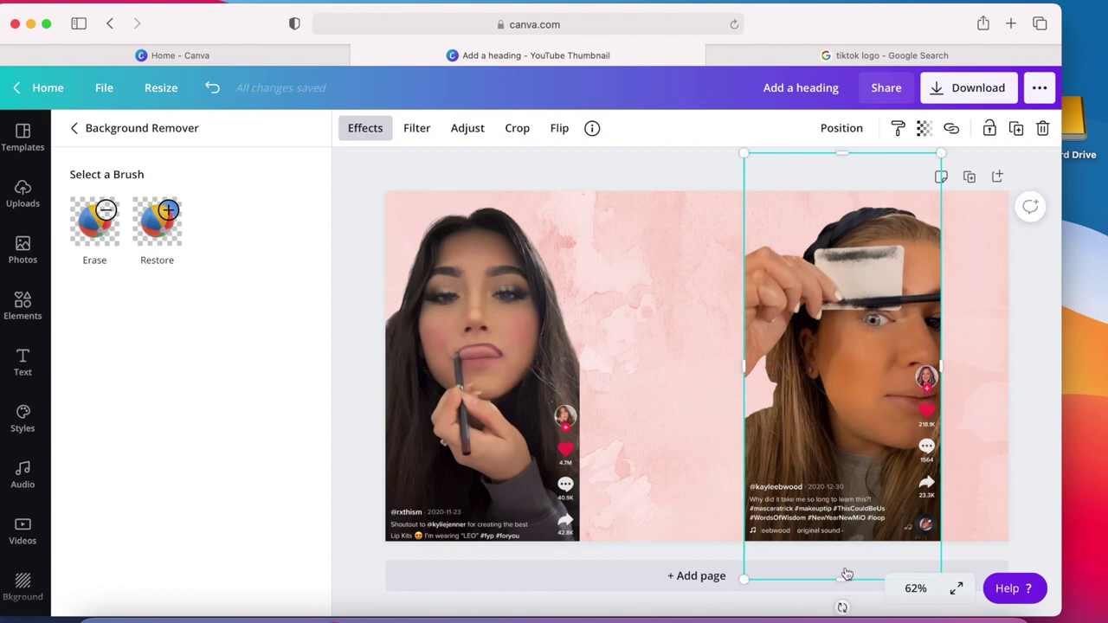
{"action": "left_click_drag", "start_coordinate": [848, 575], "coordinate": [832, 500]}
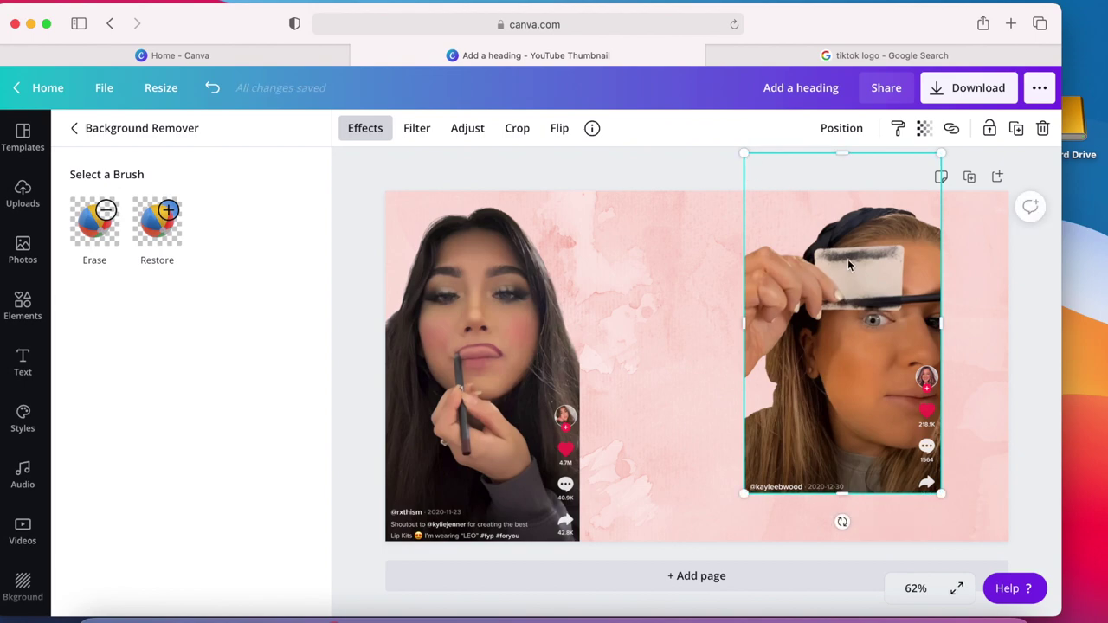
{"action": "left_click_drag", "start_coordinate": [850, 279], "coordinate": [843, 325]}
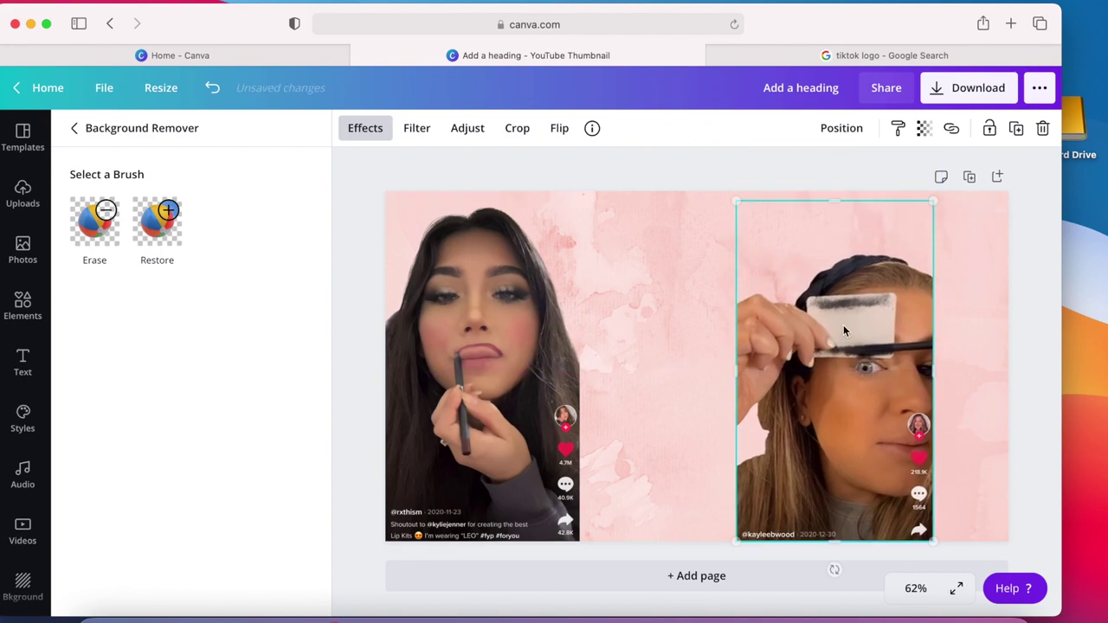
{"action": "left_click", "coordinate": [84, 239]}
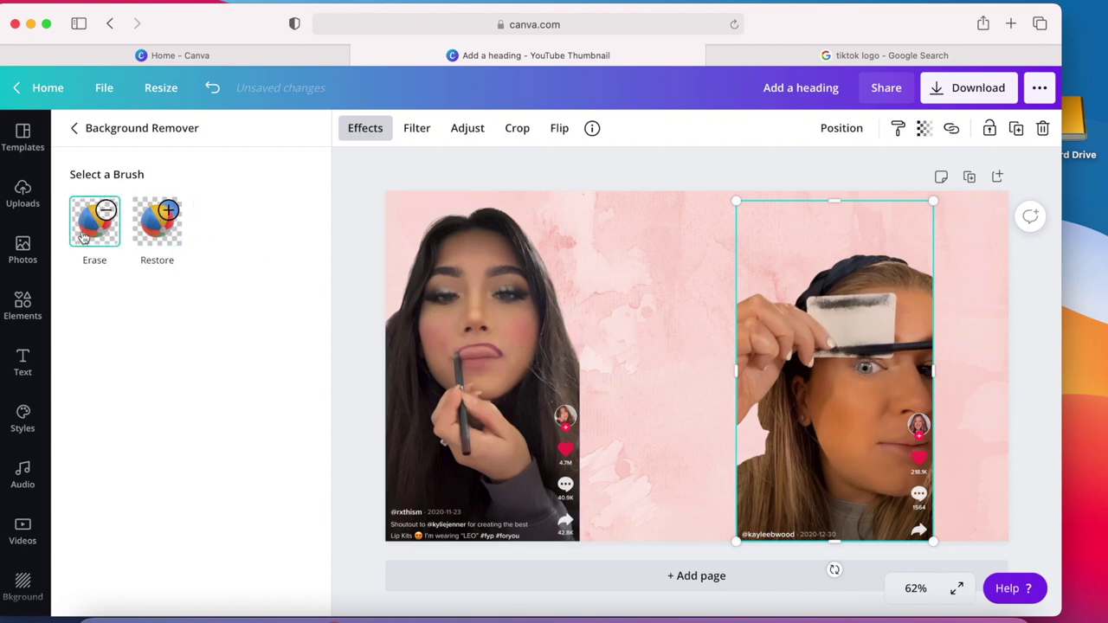
{"action": "left_click", "coordinate": [154, 246]}
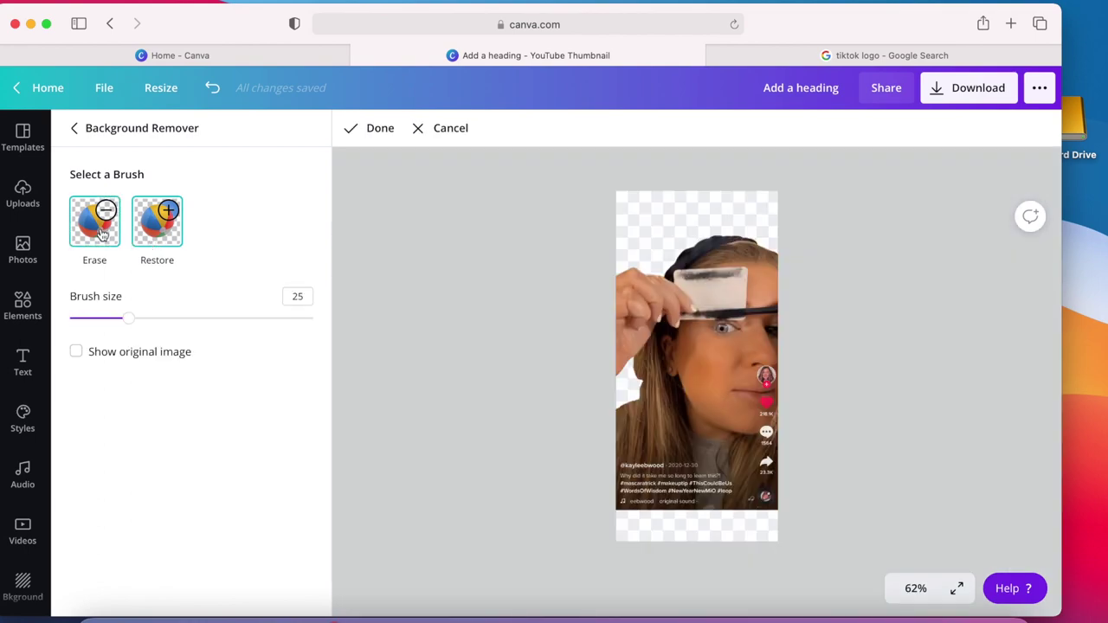
{"action": "left_click", "coordinate": [101, 234]}
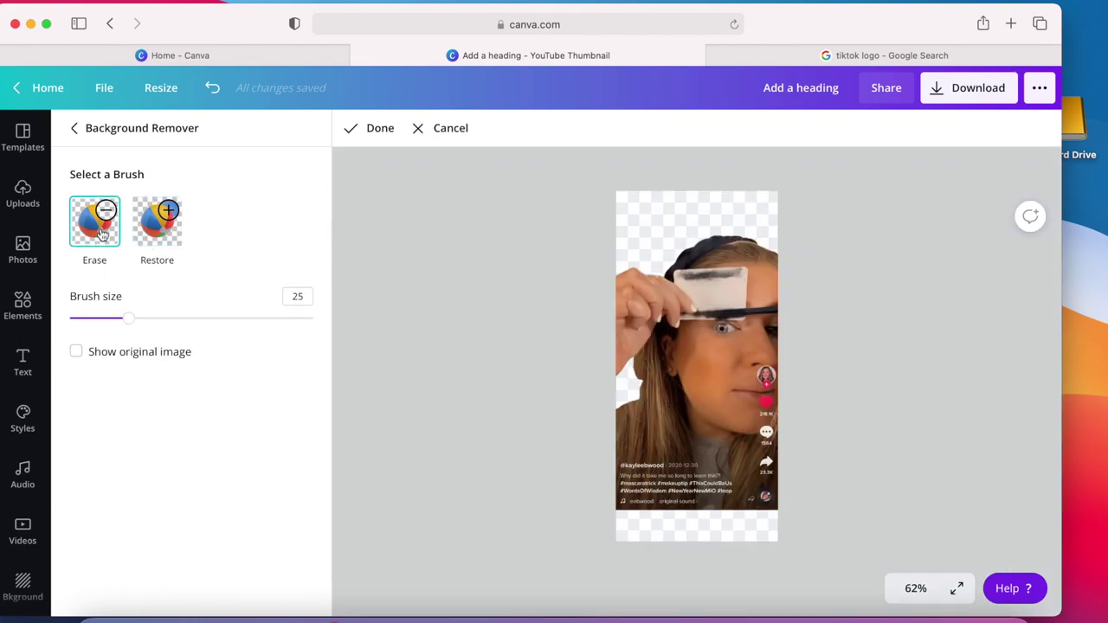
{"action": "left_click", "coordinate": [436, 130]}
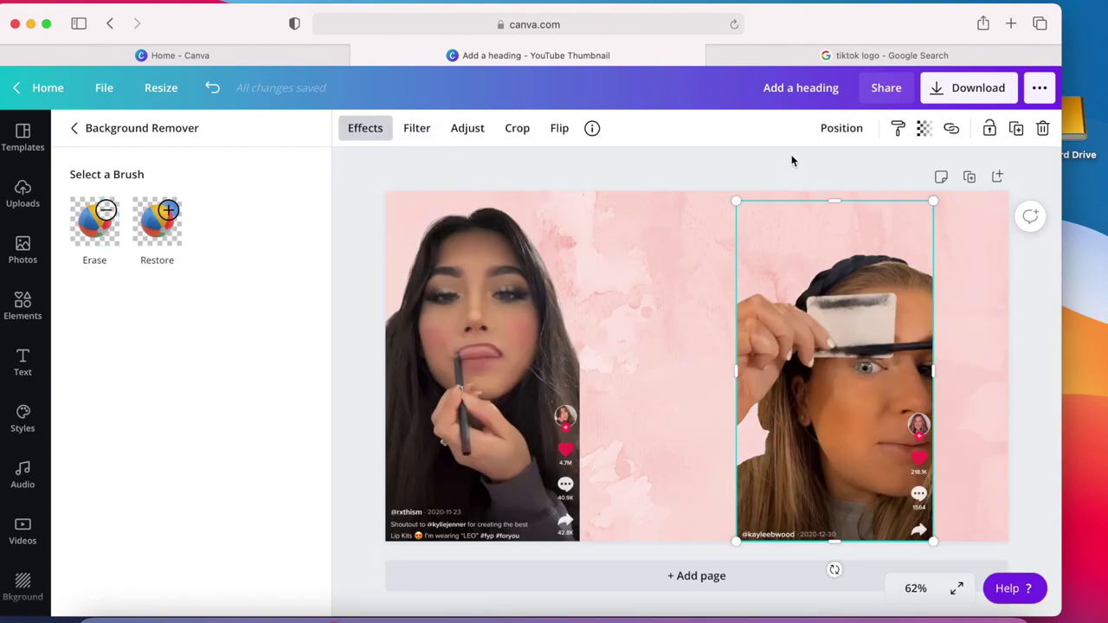
Add the uploaded "How to remove Glitter" TikTok screenshot to the page and remove its background.
{"action": "left_click", "coordinate": [764, 180]}
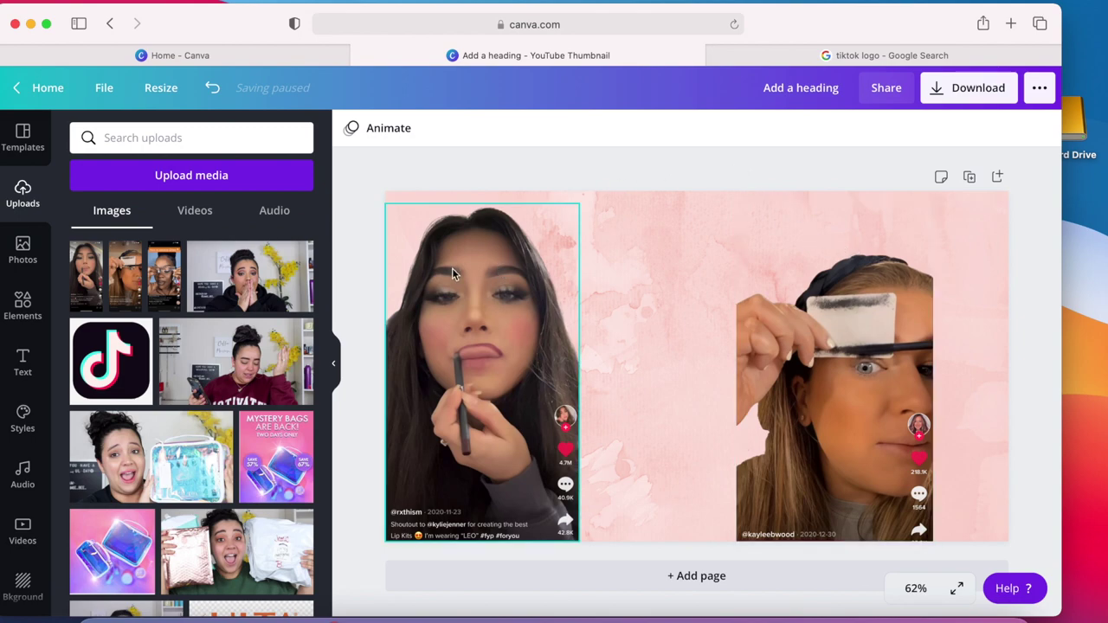
{"action": "left_click", "coordinate": [156, 284]}
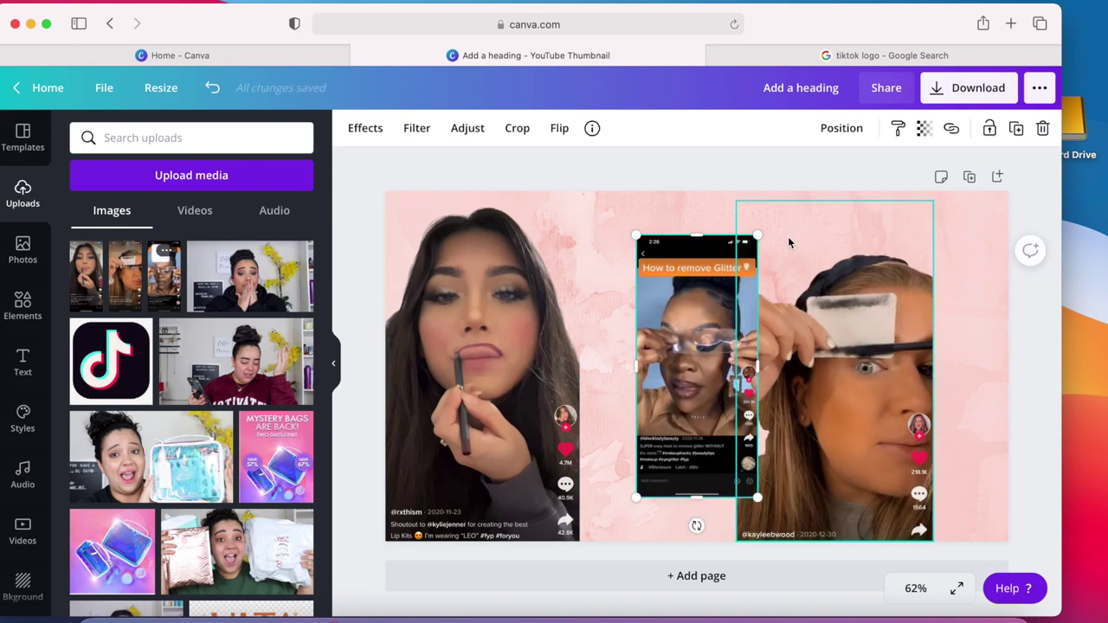
{"action": "left_click", "coordinate": [377, 130]}
{"action": "left_click", "coordinate": [123, 191]}
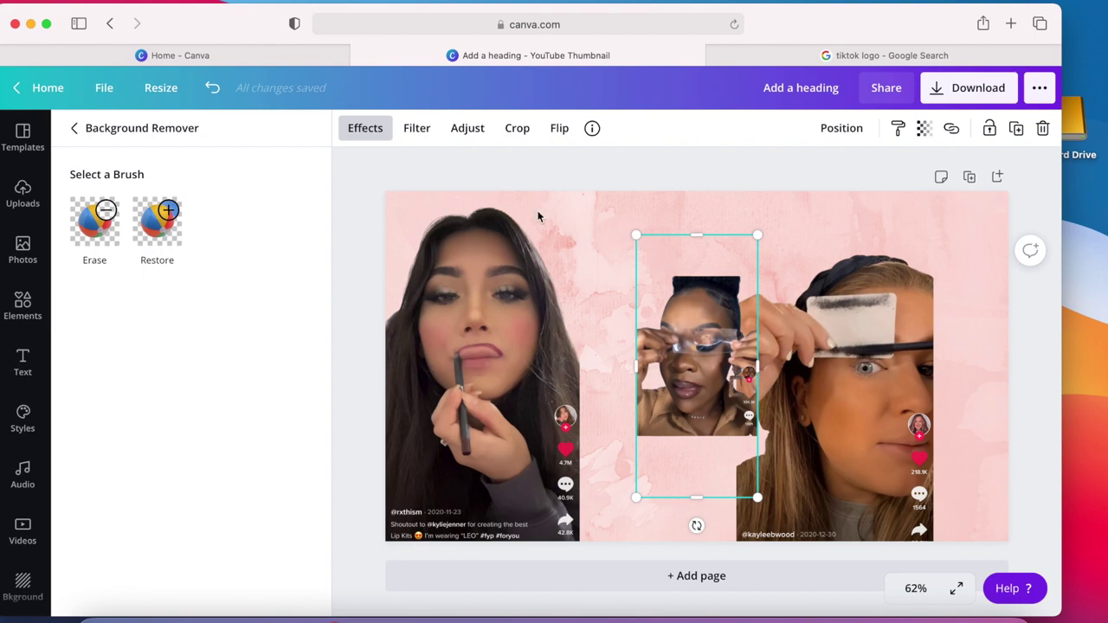
Enlarge the glitter-removal screenshot and restore the black caption strip below the woman's shirt with the Restore brush.
{"action": "left_click_drag", "start_coordinate": [636, 234], "coordinate": [349, 235]}
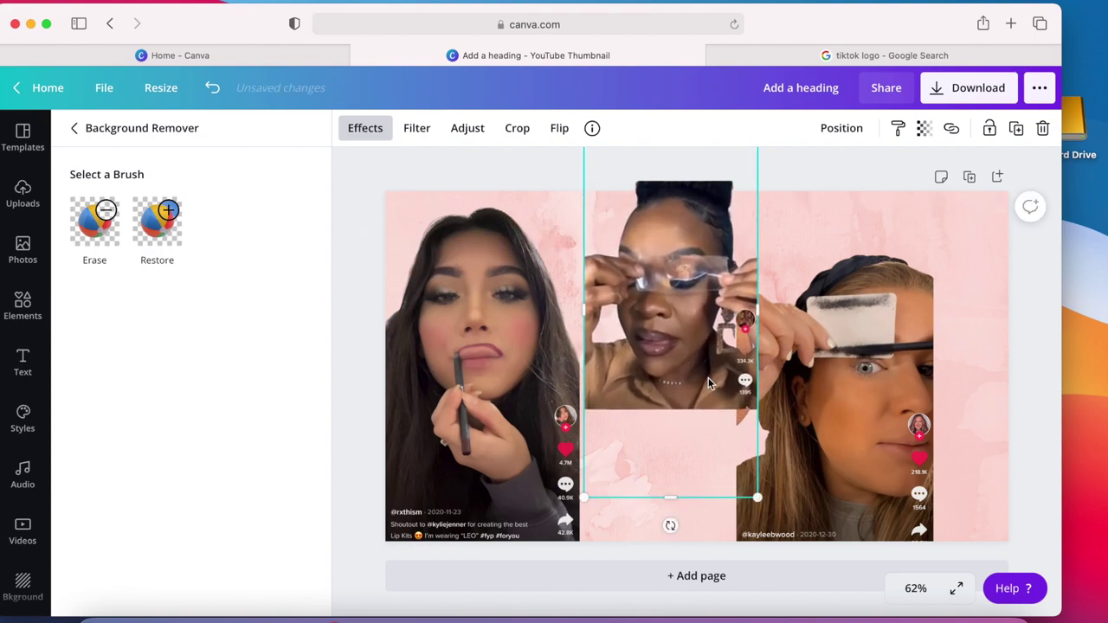
{"action": "left_click", "coordinate": [158, 235]}
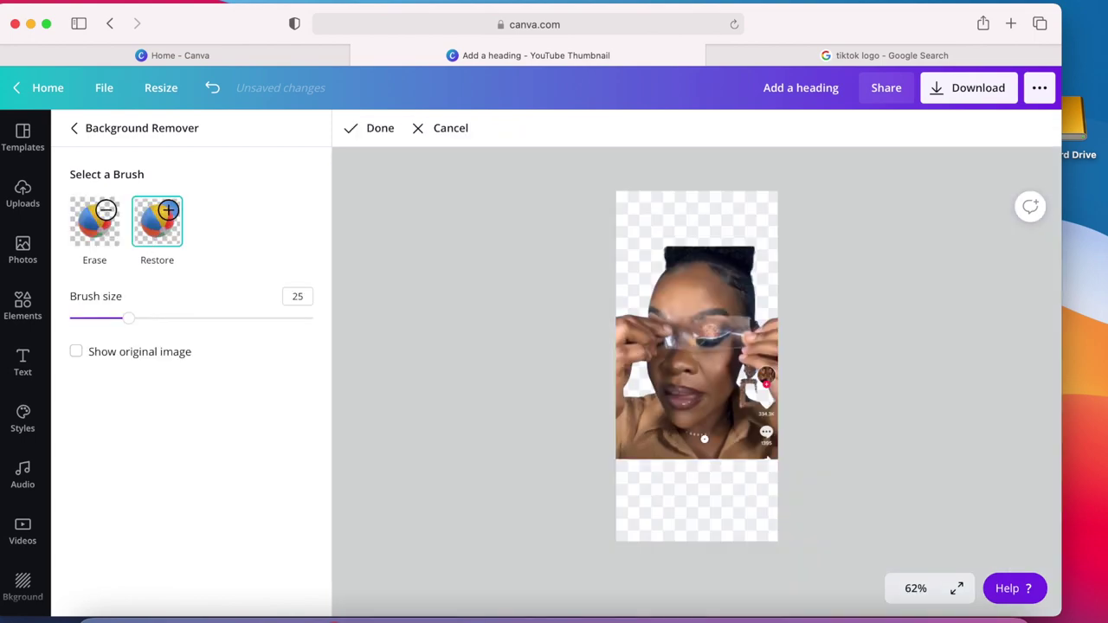
{"action": "mouse_move", "coordinate": [621, 459]}
{"action": "left_mouse_down"}
{"action": "mouse_move", "coordinate": [620, 487]}
{"action": "mouse_move", "coordinate": [617, 463]}
{"action": "left_mouse_up"}
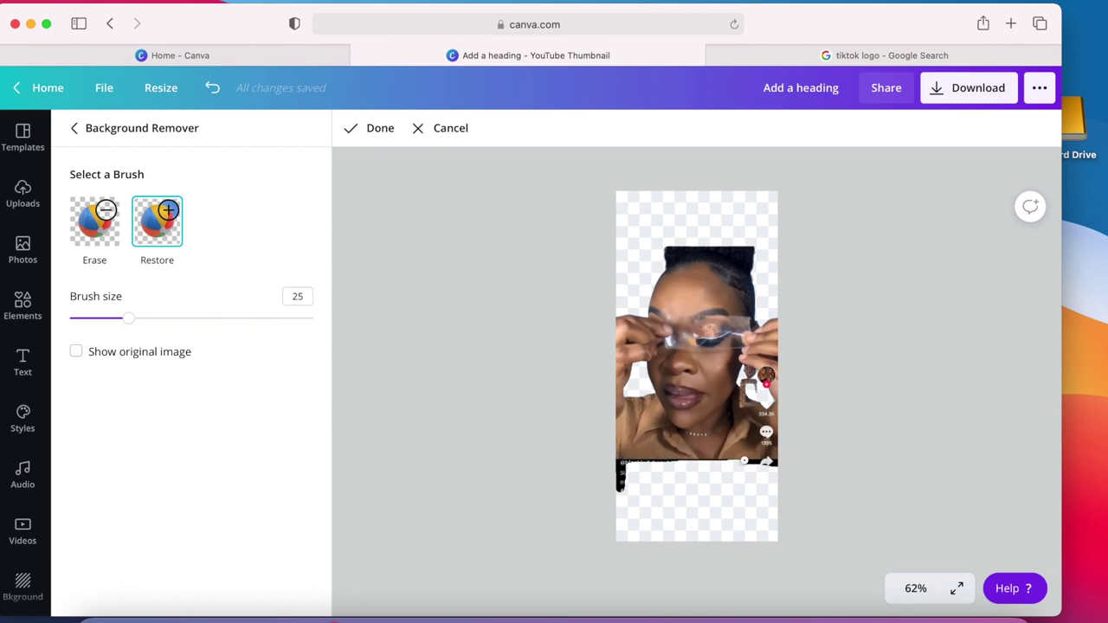
{"action": "mouse_move", "coordinate": [744, 460]}
{"action": "left_mouse_down"}
{"action": "mouse_move", "coordinate": [619, 463]}
{"action": "mouse_move", "coordinate": [785, 467]}
{"action": "left_mouse_up"}
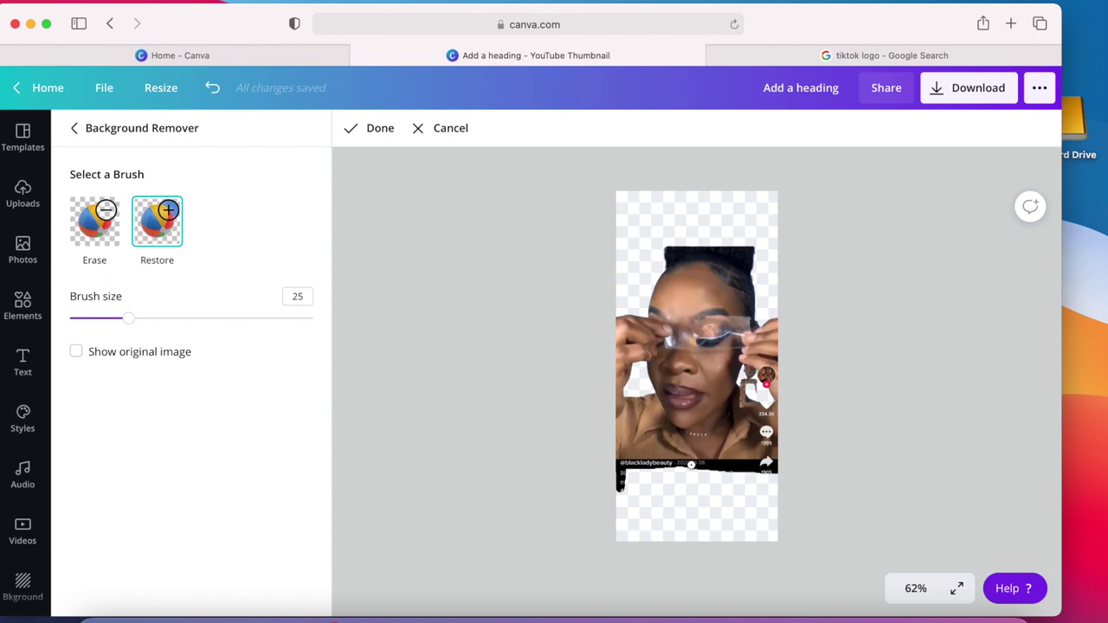
{"action": "mouse_move", "coordinate": [626, 467]}
{"action": "left_mouse_down"}
{"action": "mouse_move", "coordinate": [779, 474]}
{"action": "mouse_move", "coordinate": [649, 474]}
{"action": "left_mouse_up"}
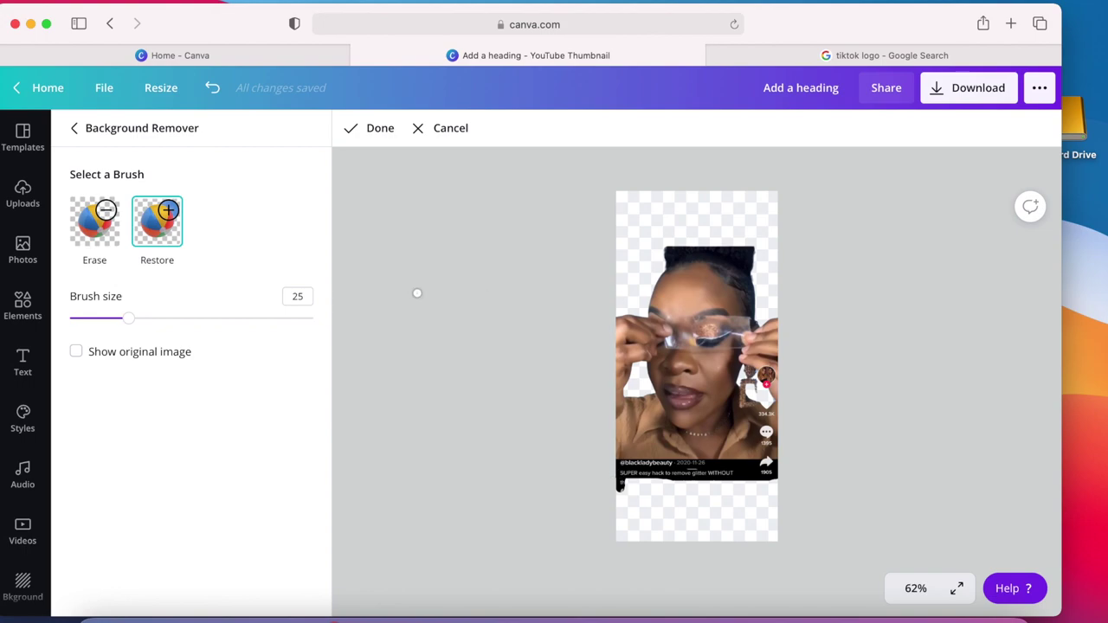
{"action": "left_click", "coordinate": [360, 128]}
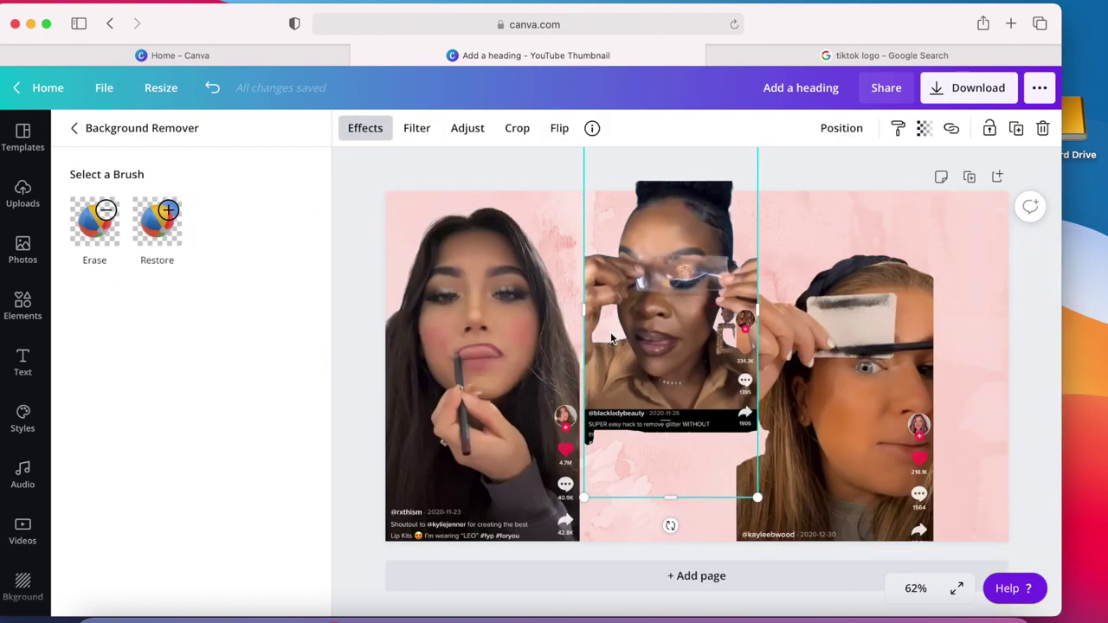
Crop the glitter-removal screenshot just below its account name, move it lower, and shift the eye-card screenshot to the page's right edge.
{"action": "left_click_drag", "start_coordinate": [675, 500], "coordinate": [676, 424]}
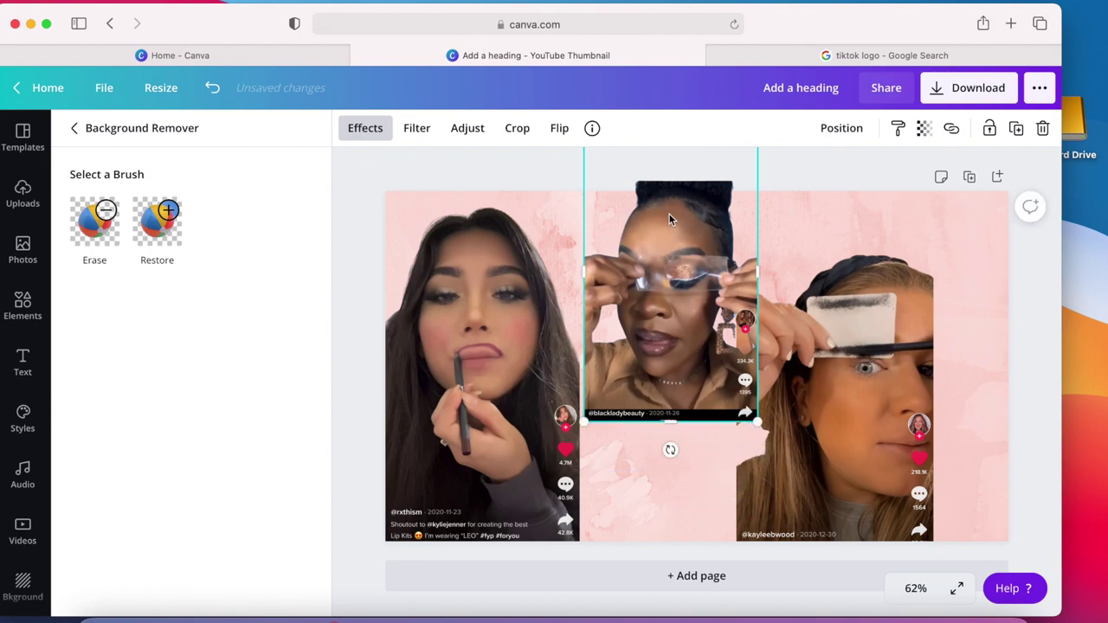
{"action": "left_click_drag", "start_coordinate": [668, 219], "coordinate": [663, 335]}
{"action": "left_click_drag", "start_coordinate": [889, 317], "coordinate": [961, 318]}
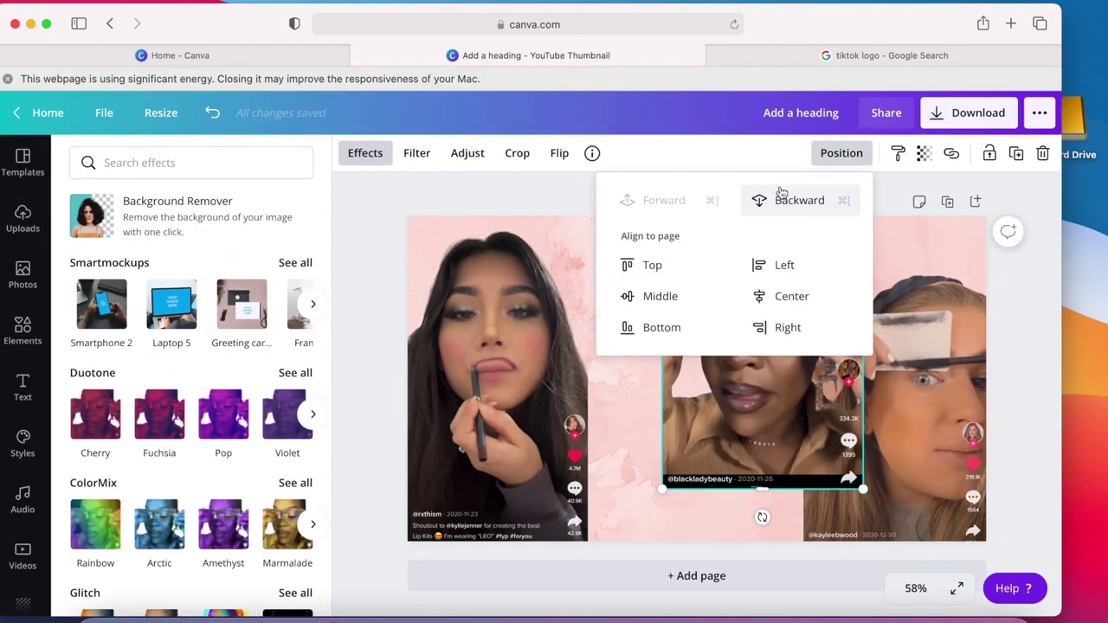
Send the glitter-removal screenshot backward behind the eye-card screenshot.
{"action": "left_click", "coordinate": [758, 202]}
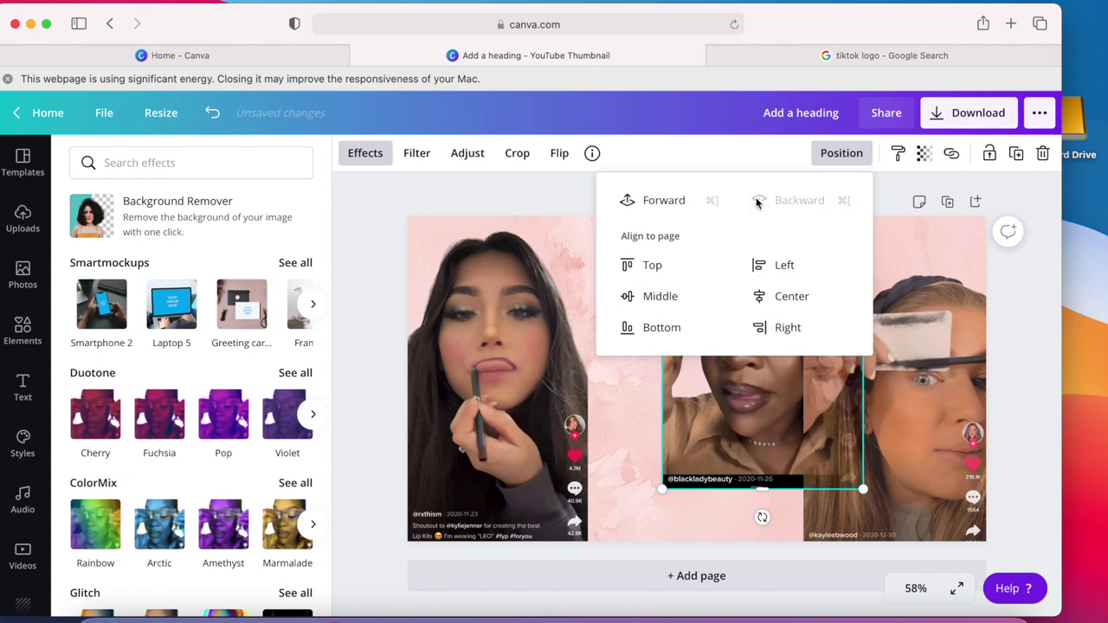
{"action": "left_click", "coordinate": [736, 151]}
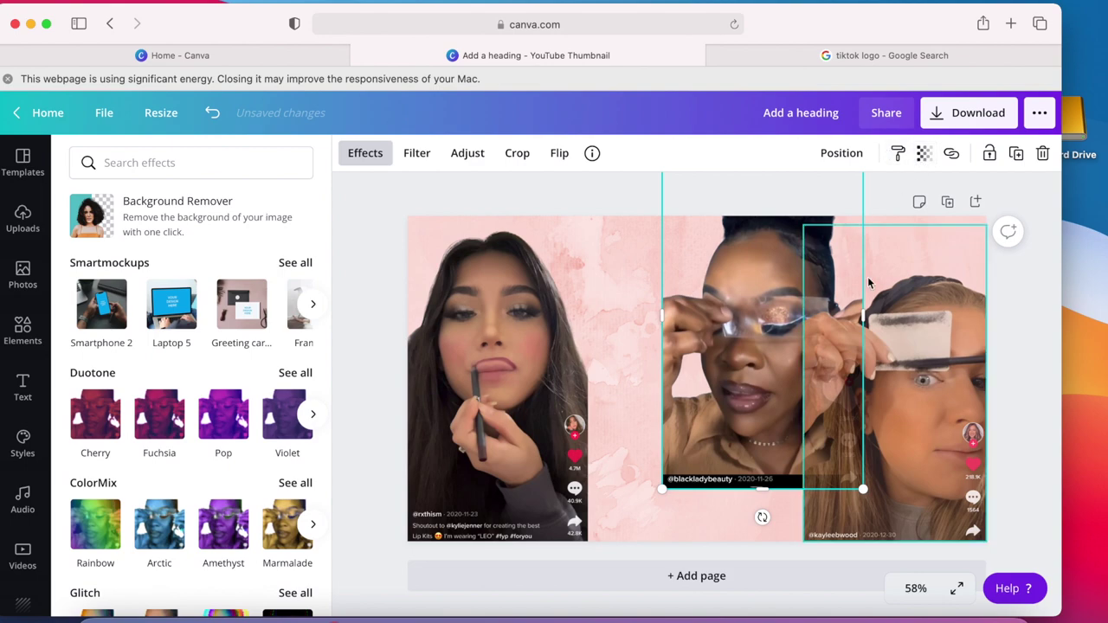
Try a transparency of 74 on the glitter-removal screenshot.
{"action": "left_click", "coordinate": [924, 153]}
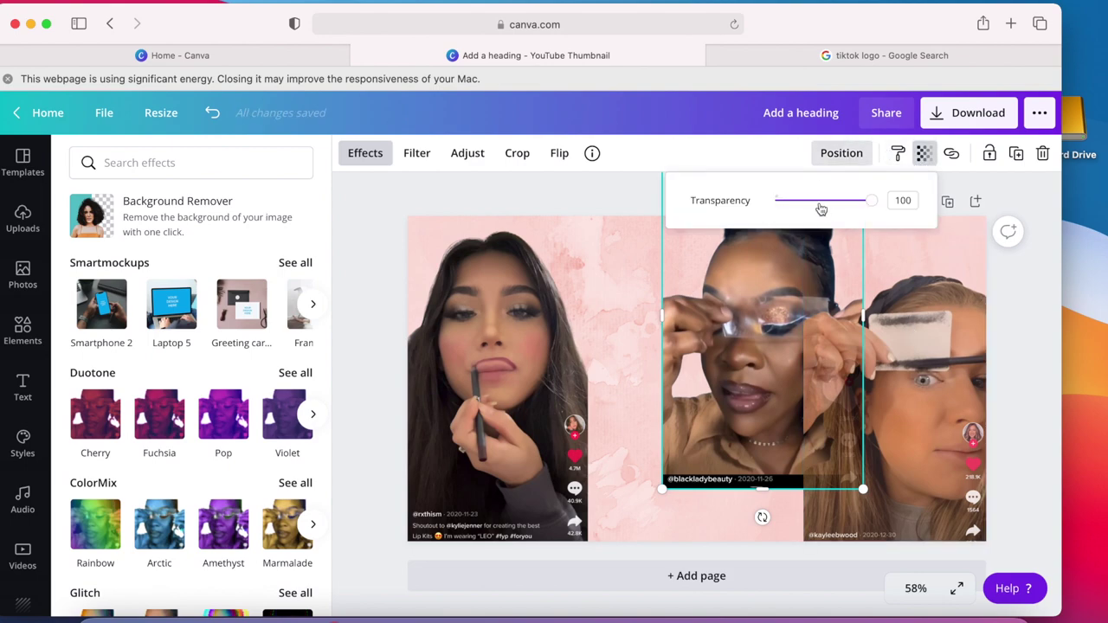
{"action": "left_click_drag", "start_coordinate": [871, 207], "coordinate": [848, 204]}
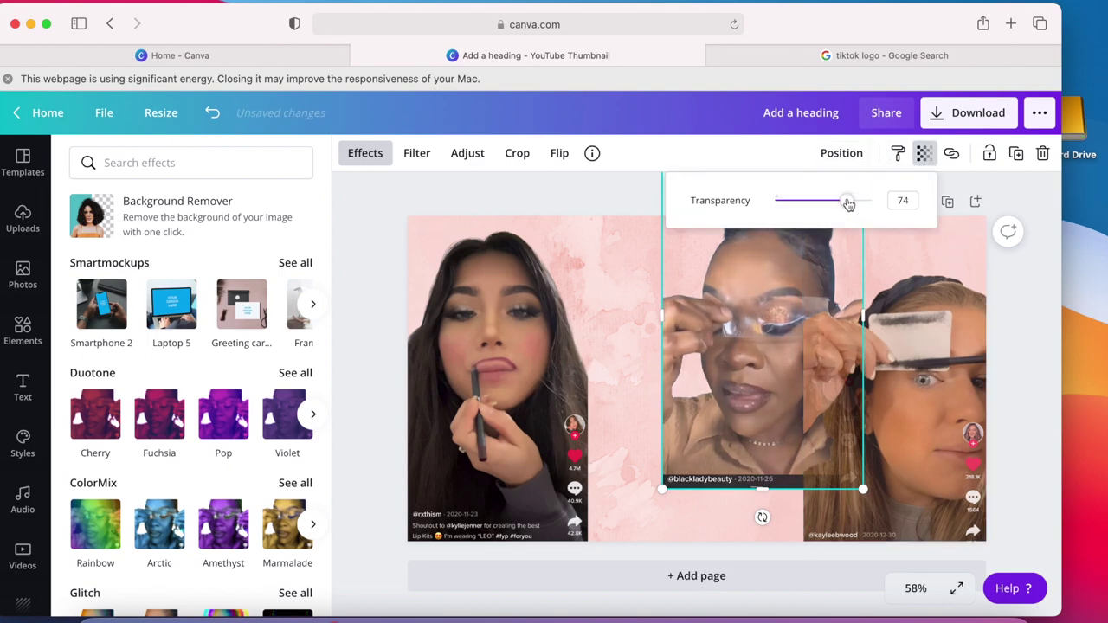
{"action": "left_click", "coordinate": [447, 346]}
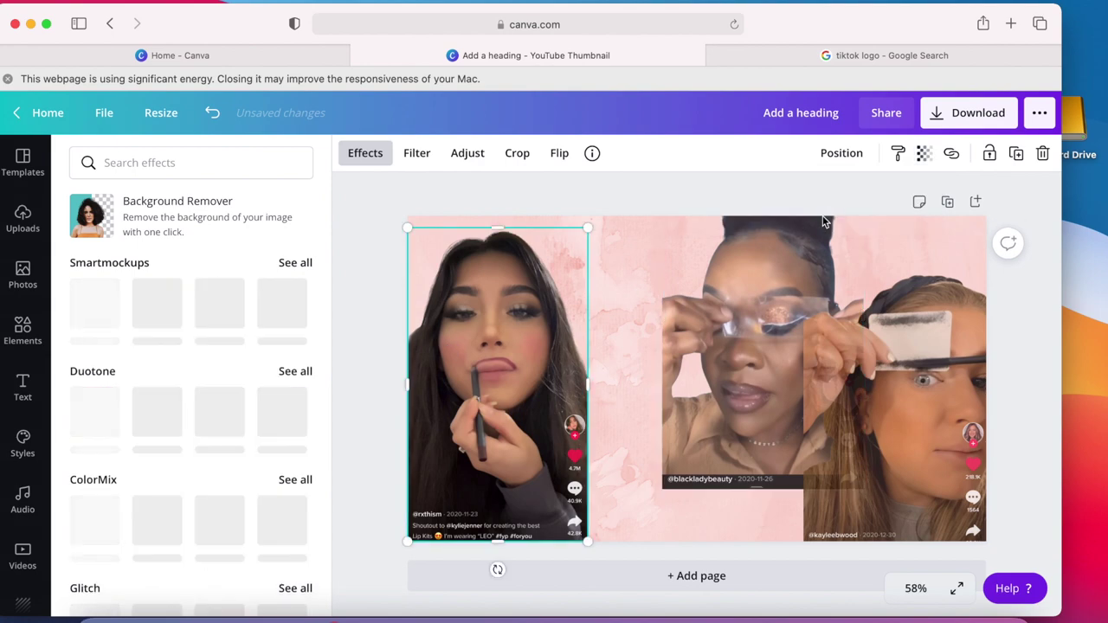
{"action": "left_click", "coordinate": [924, 154]}
{"action": "left_click", "coordinate": [924, 153]}
{"action": "left_click", "coordinate": [892, 303]}
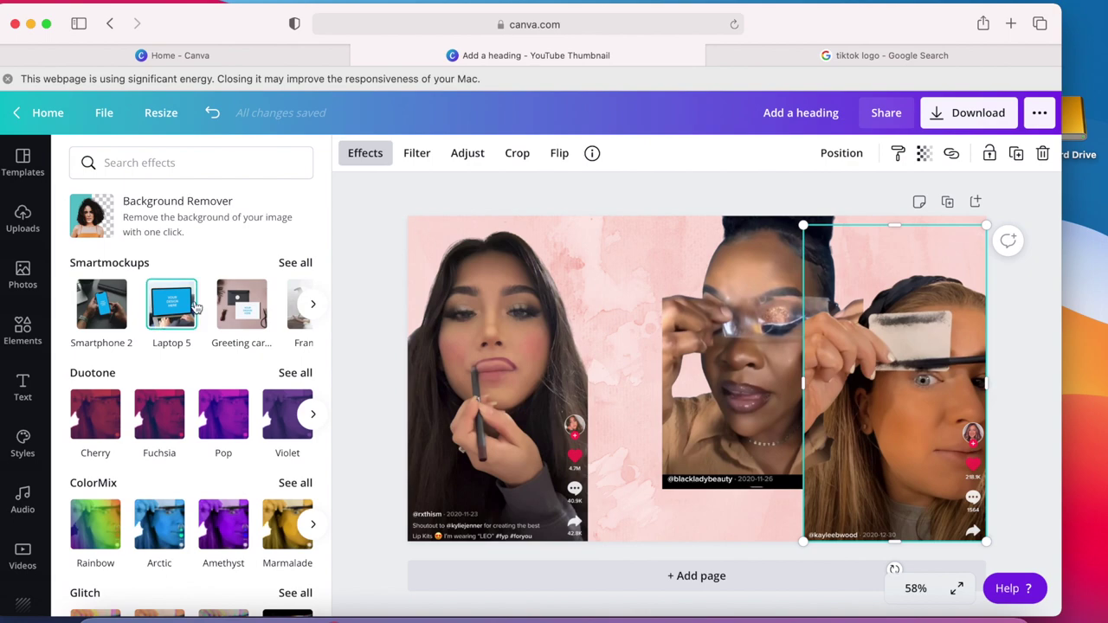
Add the uploaded photo of the woman in a black hoodie covering her mouth and remove its background.
{"action": "left_click", "coordinate": [23, 219]}
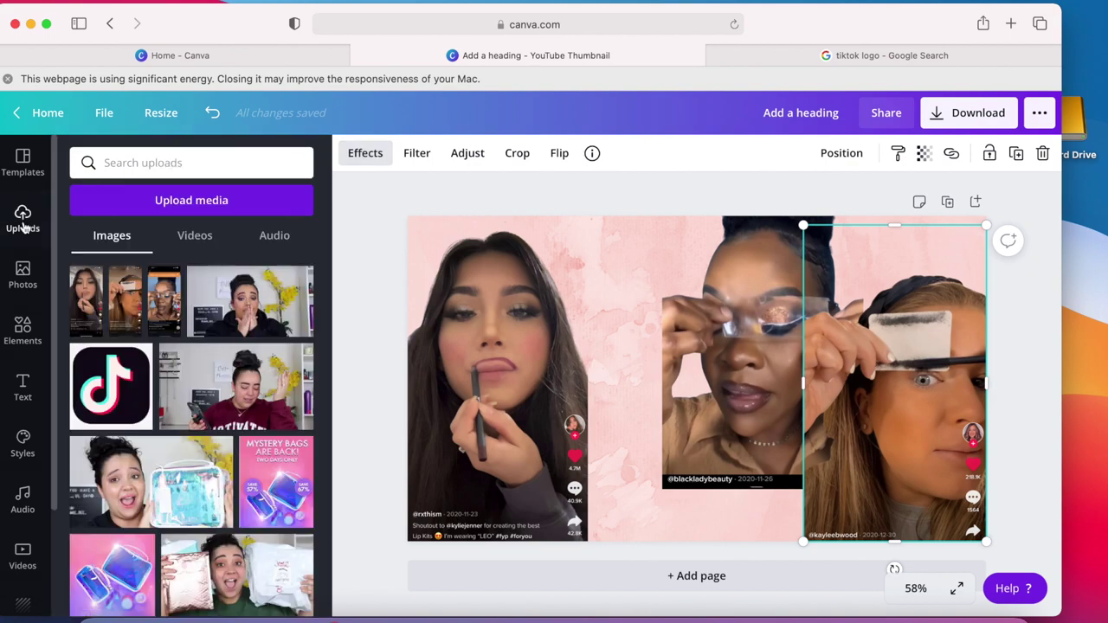
{"action": "left_click", "coordinate": [262, 309]}
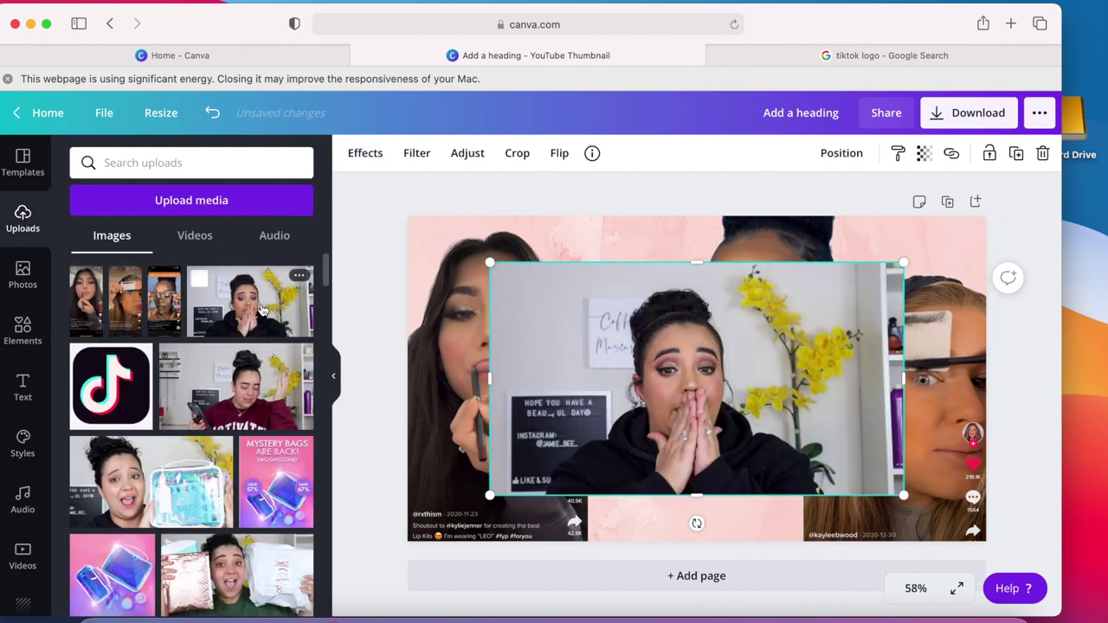
{"action": "left_click", "coordinate": [363, 153]}
{"action": "left_click", "coordinate": [186, 218]}
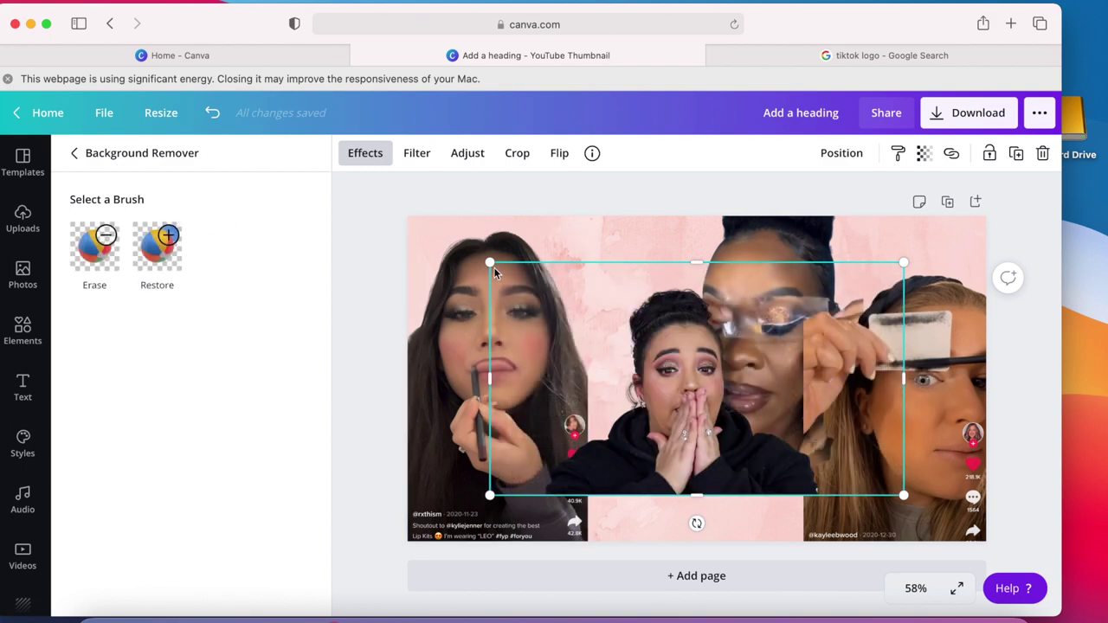
Enlarge the hoodie cutout, place it in the middle along the page's bottom edge, and crop the empty area on its right side.
{"action": "left_click_drag", "start_coordinate": [490, 263], "coordinate": [303, 258]}
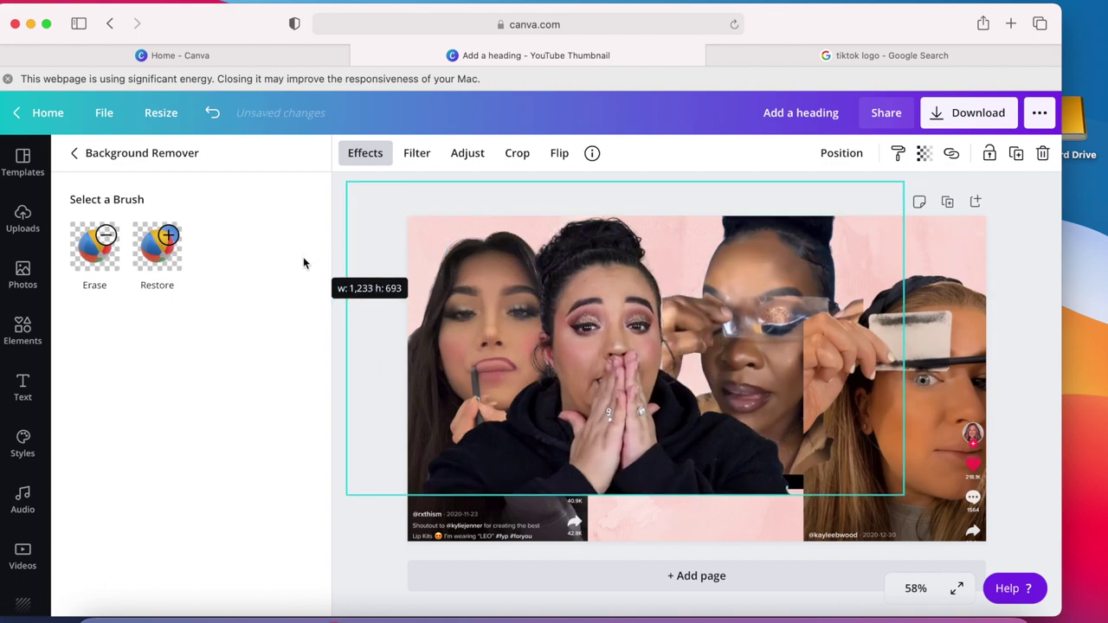
{"action": "left_click_drag", "start_coordinate": [614, 299], "coordinate": [672, 343]}
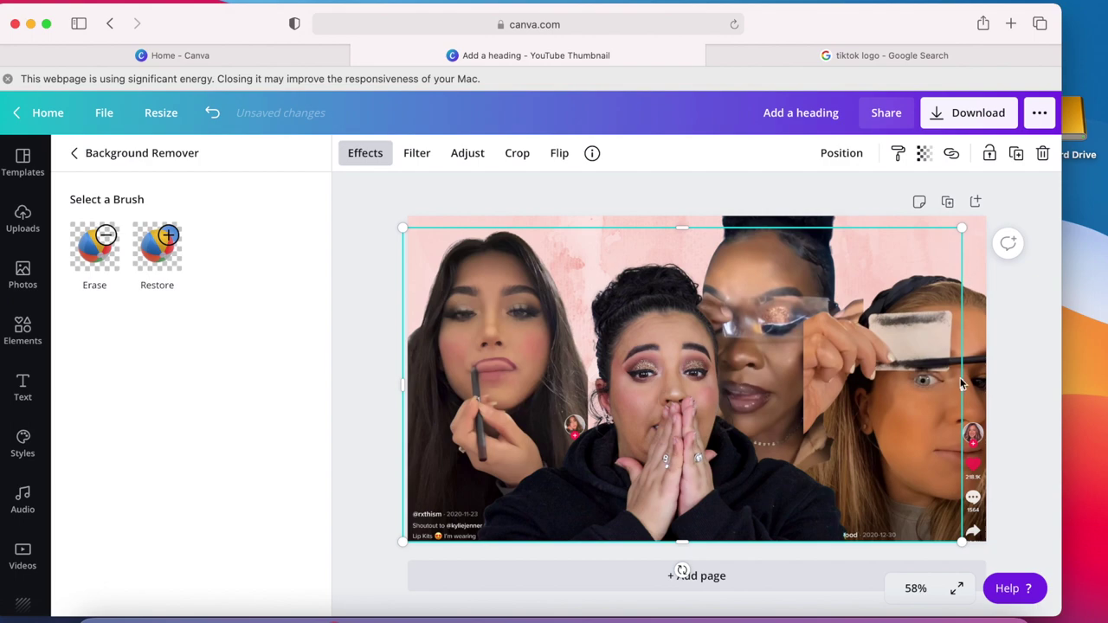
{"action": "left_click_drag", "start_coordinate": [929, 385], "coordinate": [928, 386]}
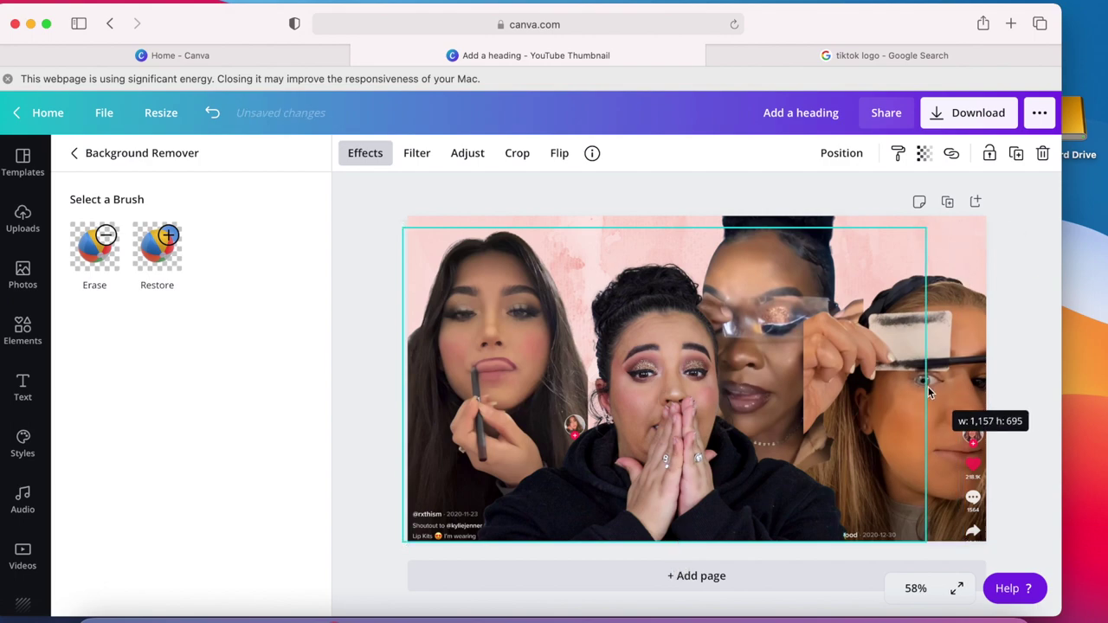
Try cropping the left side of the eye-card screenshot.
{"action": "left_click", "coordinate": [957, 383]}
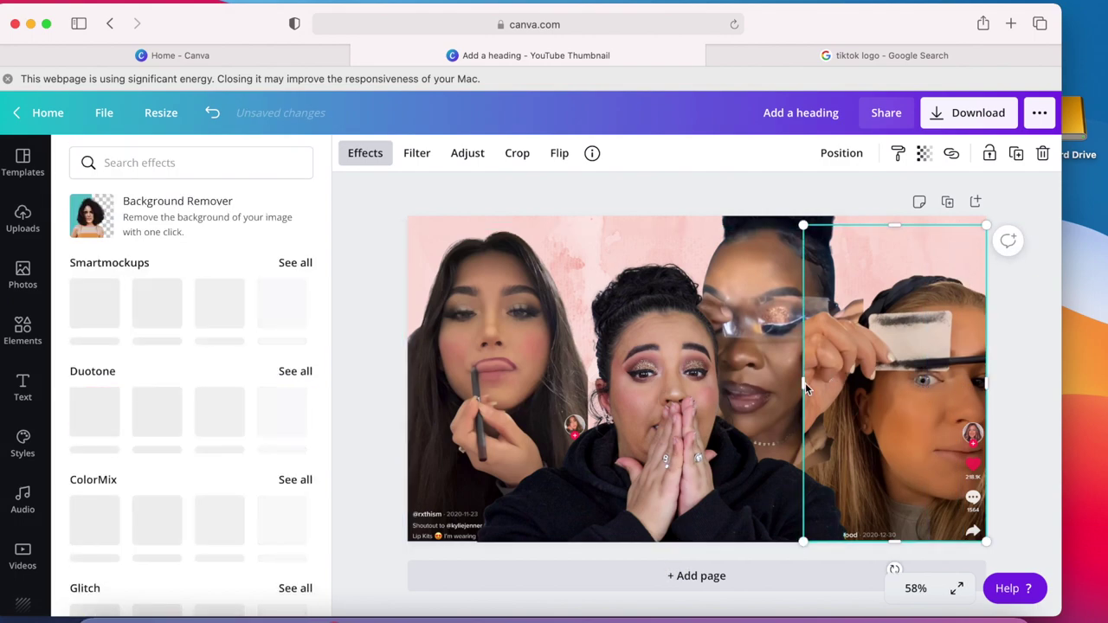
{"action": "left_click_drag", "start_coordinate": [828, 379], "coordinate": [831, 381]}
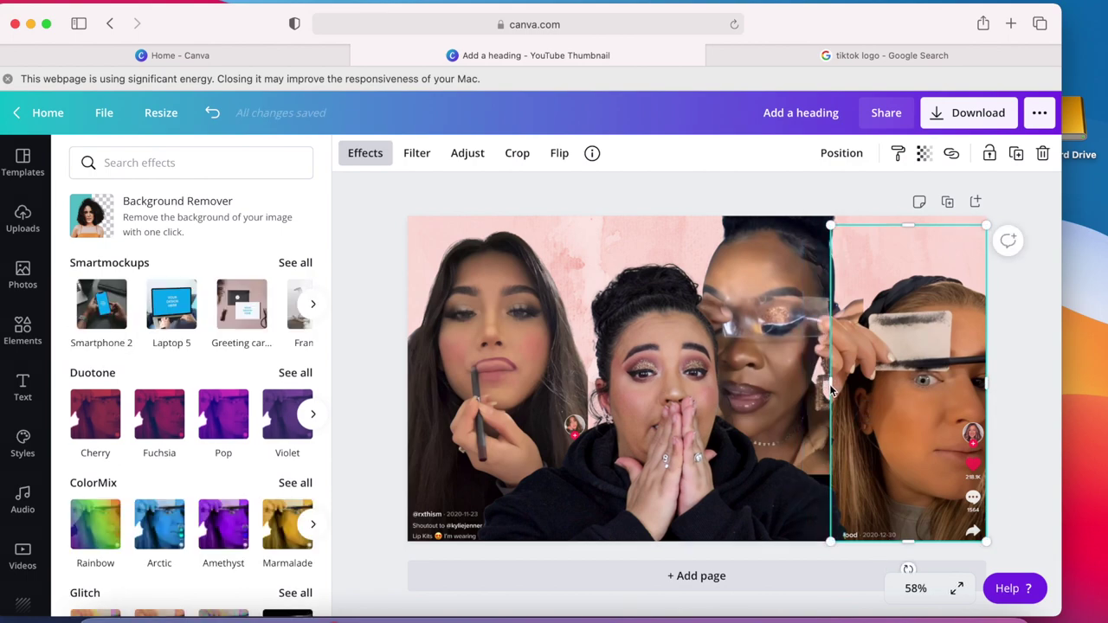
{"action": "left_click_drag", "start_coordinate": [839, 388], "coordinate": [836, 390]}
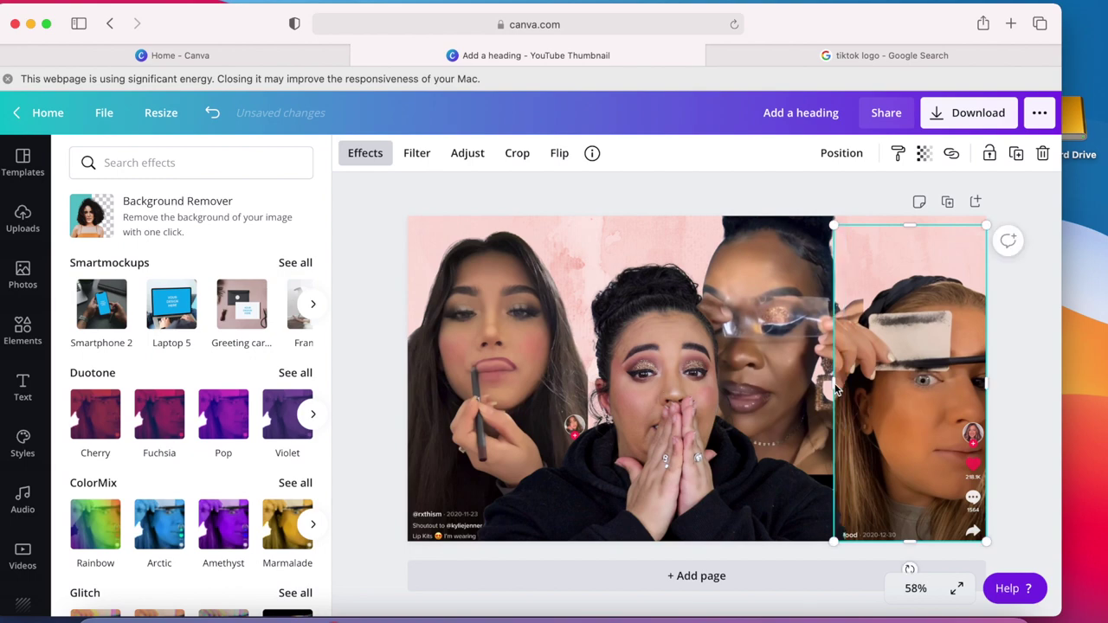
{"action": "left_click", "coordinate": [833, 390]}
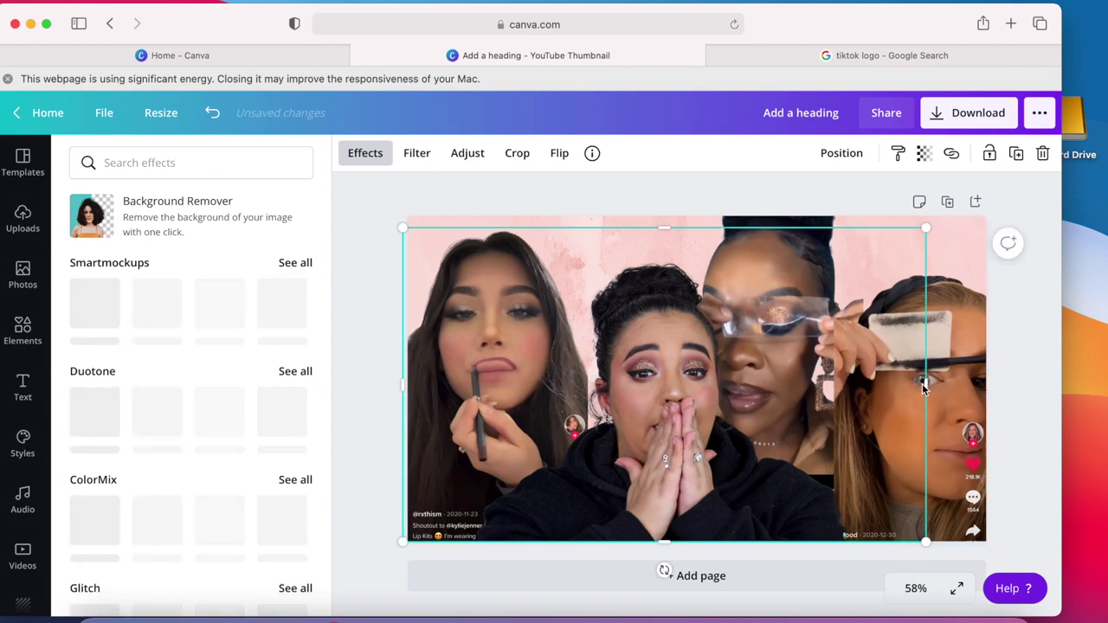
Delete the eye-card screenshot and put the glitter-removal screenshot, enlarged, at the page's right edge in its place.
{"action": "left_click", "coordinate": [960, 368]}
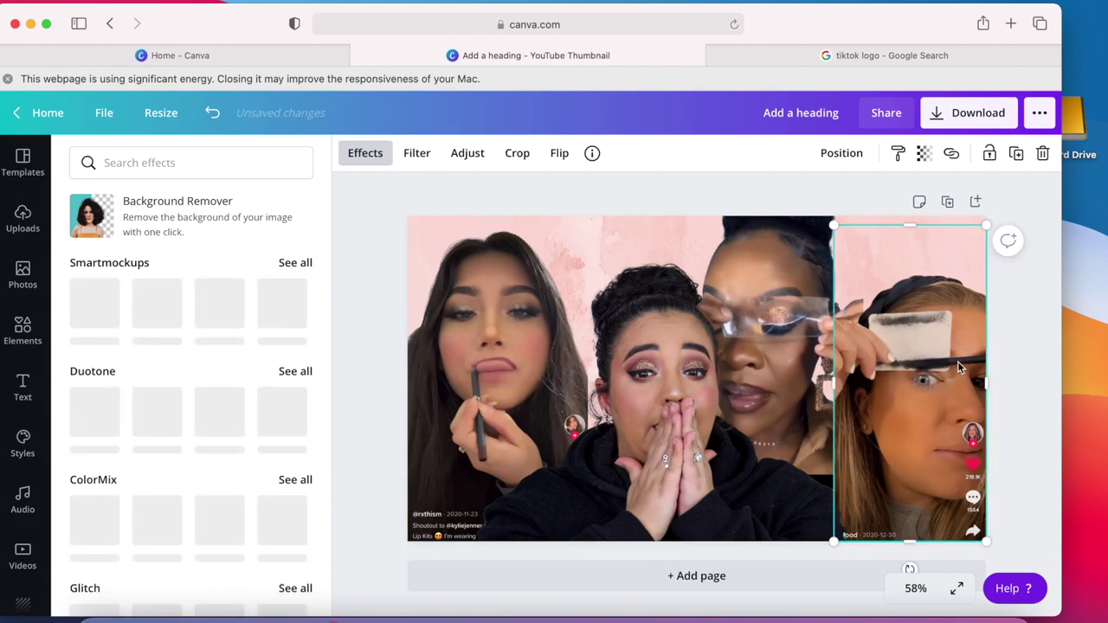
{"action": "key", "text": "Delete"}
{"action": "left_click_drag", "start_coordinate": [816, 217], "coordinate": [982, 264]}
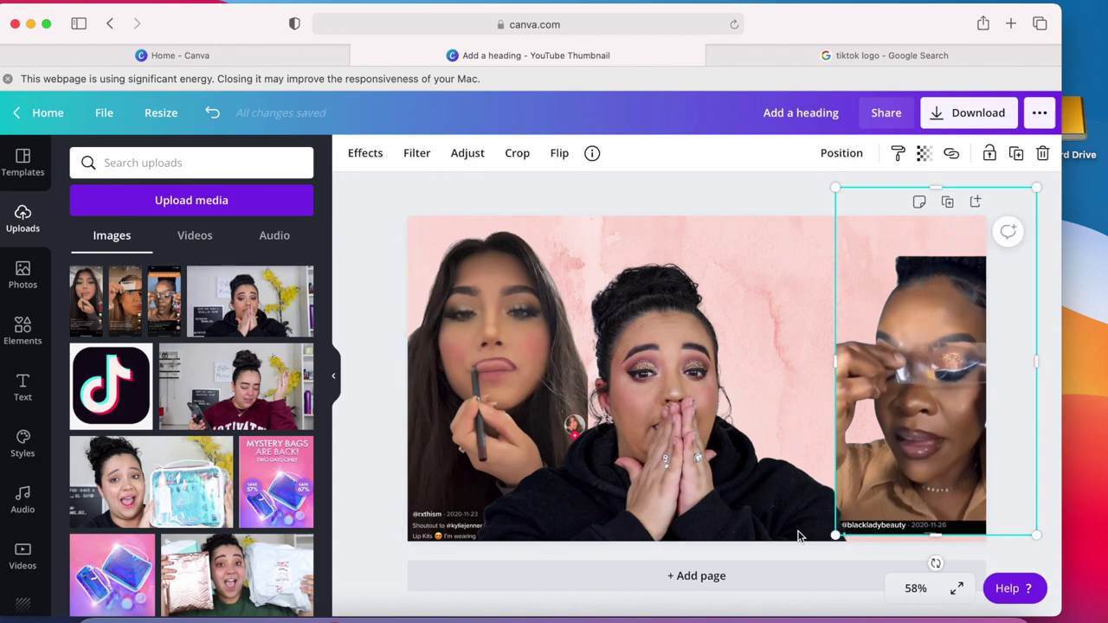
{"action": "left_click_drag", "start_coordinate": [834, 536], "coordinate": [816, 569]}
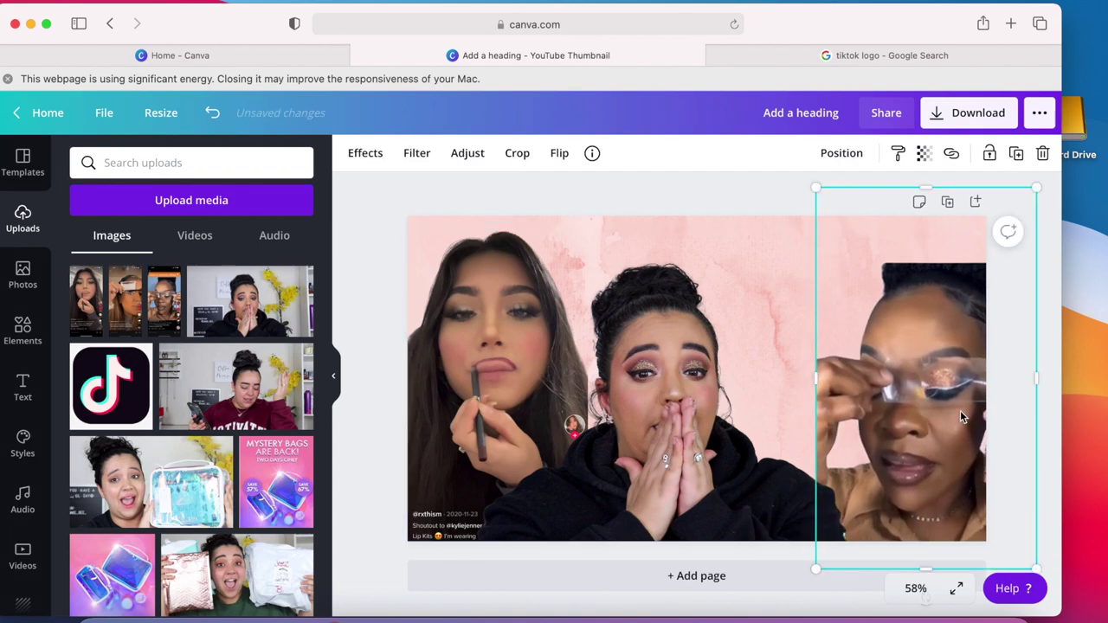
{"action": "left_click_drag", "start_coordinate": [960, 416], "coordinate": [935, 367]}
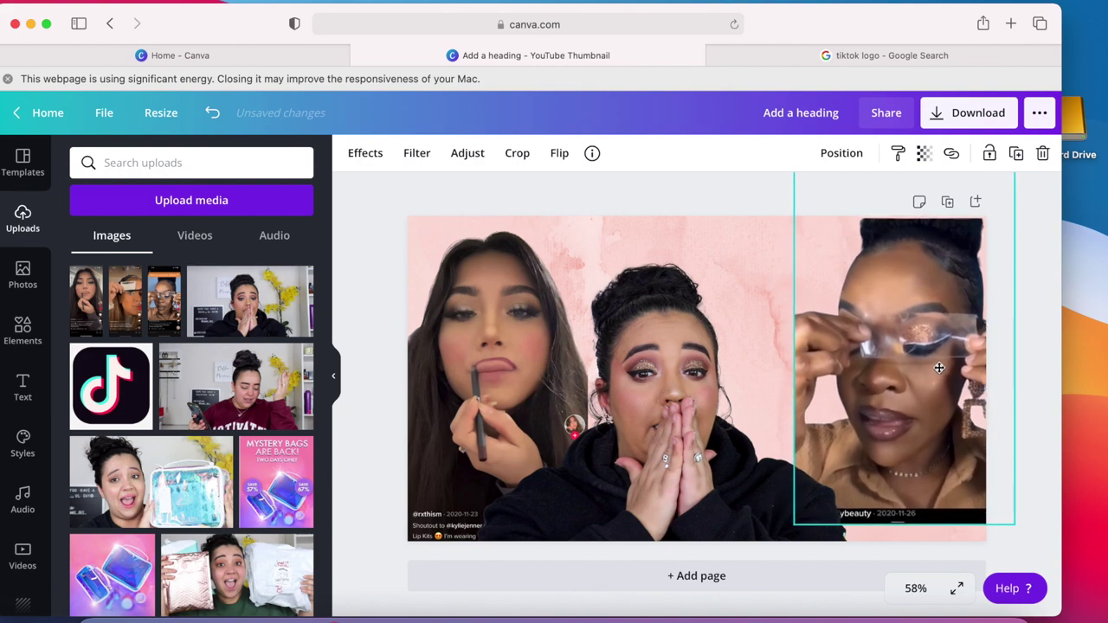
{"action": "left_click_drag", "start_coordinate": [940, 366], "coordinate": [936, 368]}
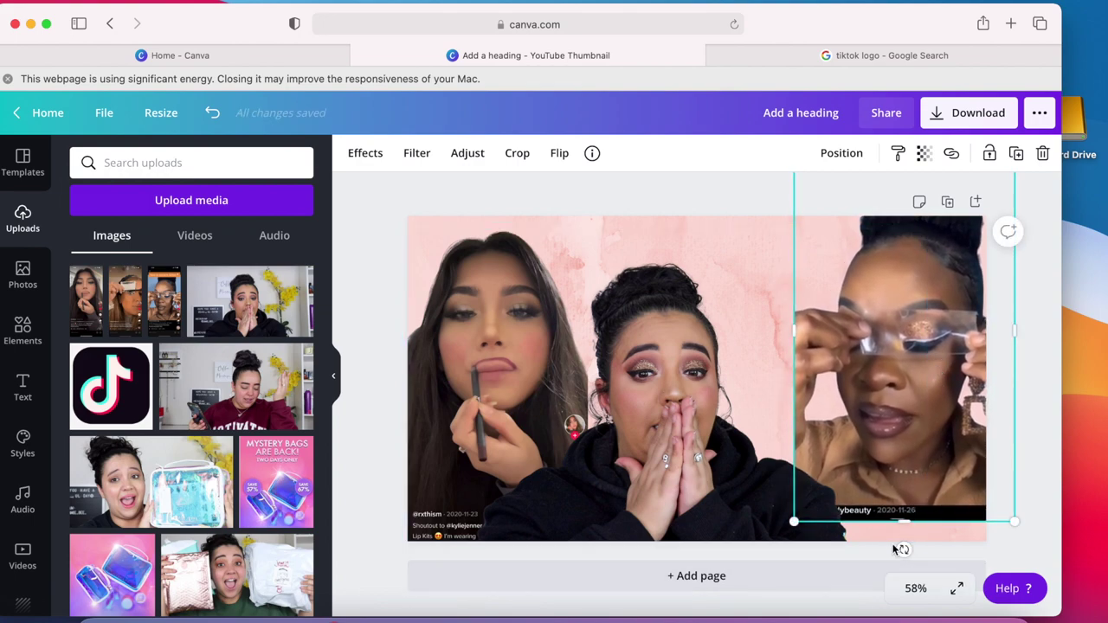
Crop the caption strip off the glitter-removal screenshot, lower it to the page's bottom edge, and enlarge it to the page's full height.
{"action": "left_click_drag", "start_coordinate": [903, 520], "coordinate": [903, 509]}
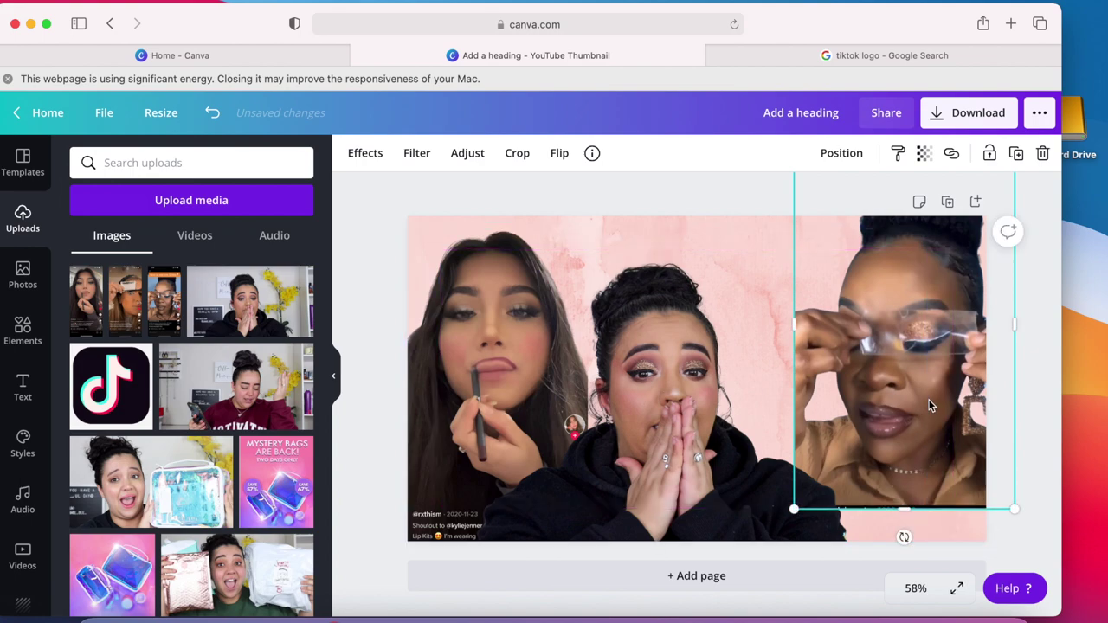
{"action": "left_click_drag", "start_coordinate": [926, 403], "coordinate": [928, 437]}
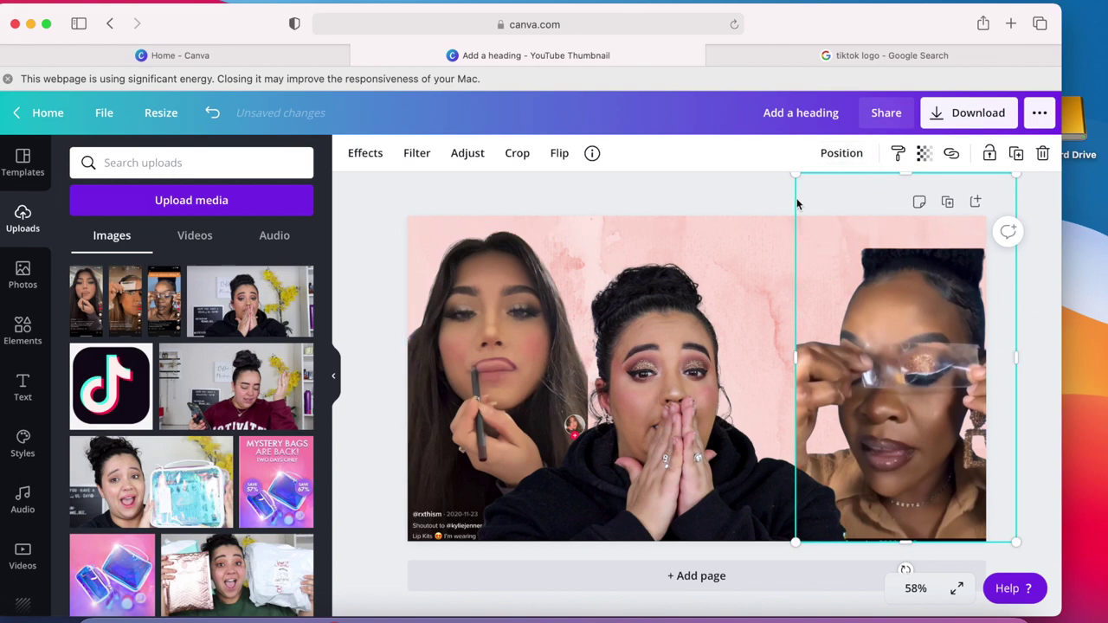
{"action": "left_click_drag", "start_coordinate": [796, 175], "coordinate": [752, 144]}
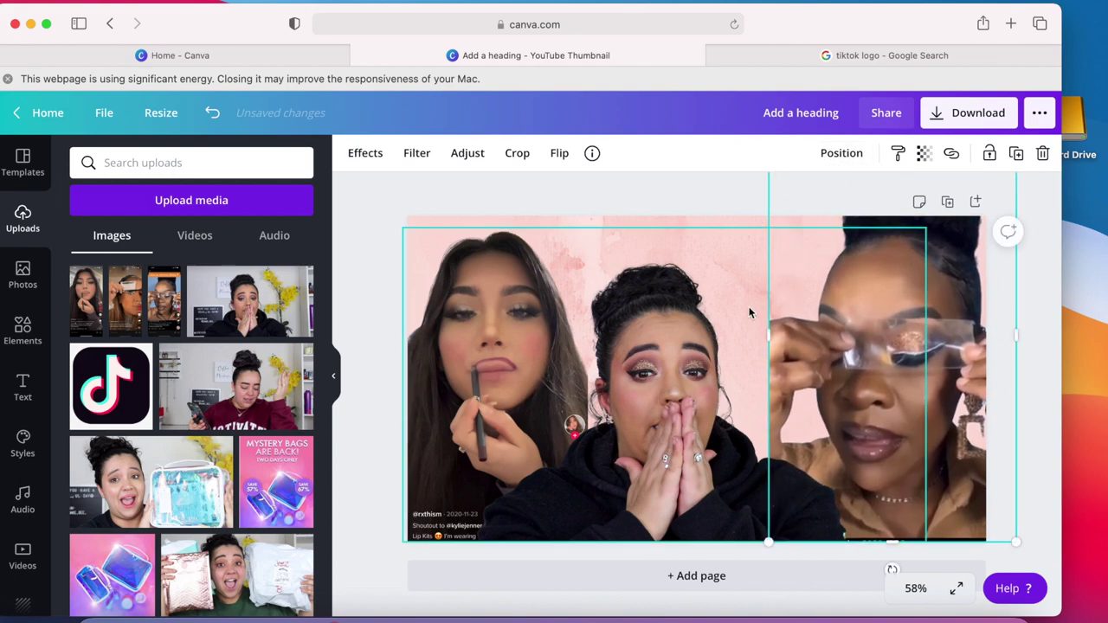
Shift the hoodie cutout off the lip-liner screenshot, then crop that screenshot's bottom caption away and enlarge it.
{"action": "left_click", "coordinate": [655, 196]}
{"action": "left_click_drag", "start_coordinate": [497, 292], "coordinate": [626, 289]}
{"action": "left_click", "coordinate": [428, 327]}
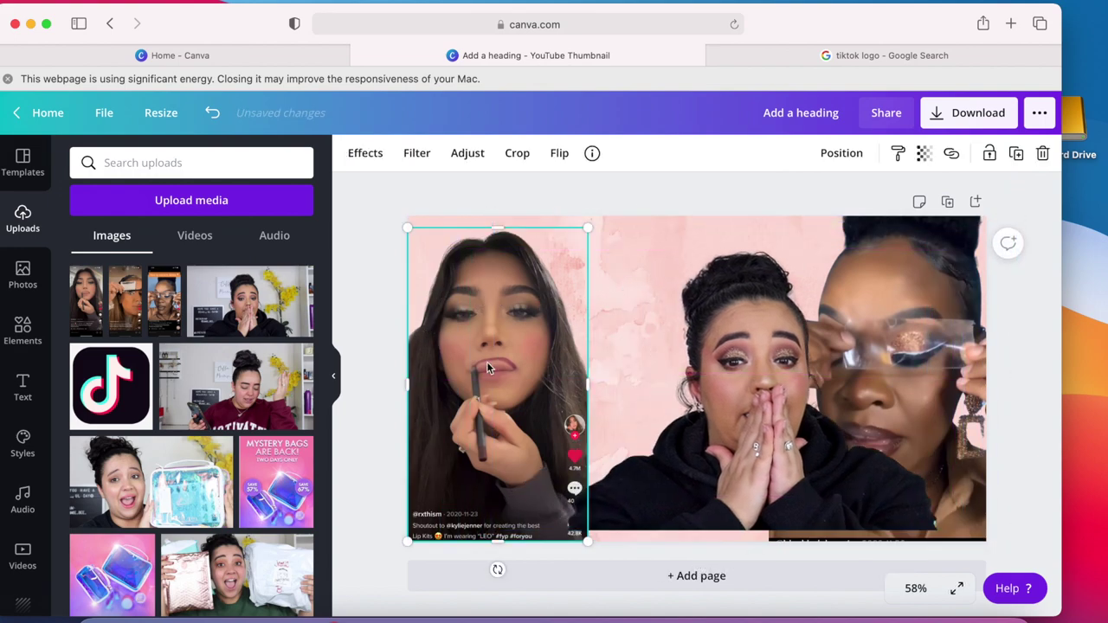
{"action": "left_click_drag", "start_coordinate": [498, 534], "coordinate": [498, 508]}
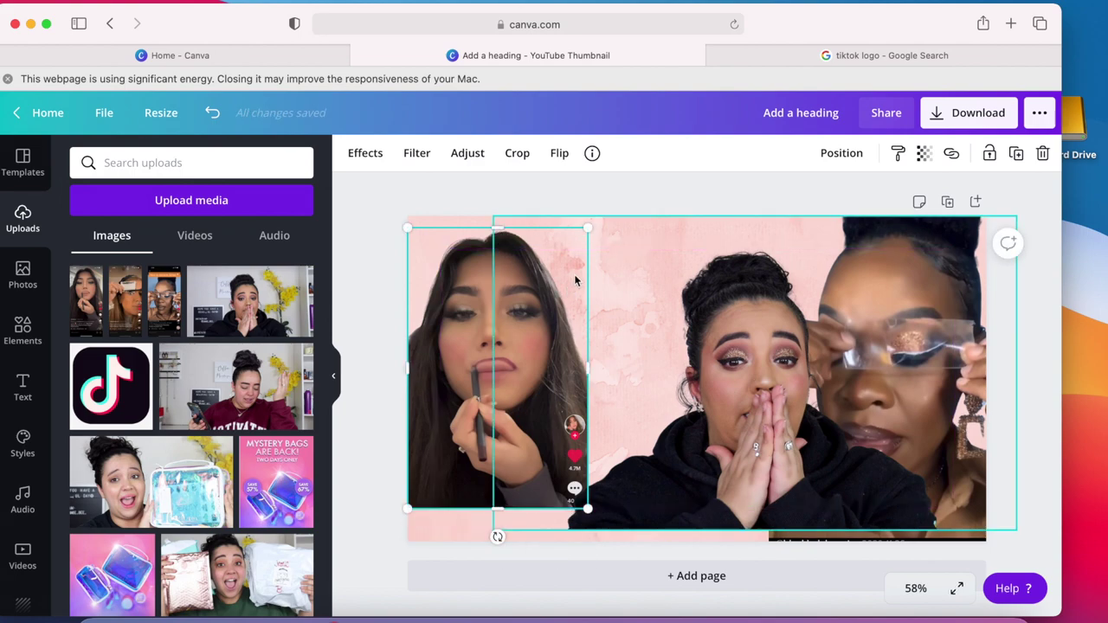
{"action": "left_click_drag", "start_coordinate": [591, 229], "coordinate": [666, 198]}
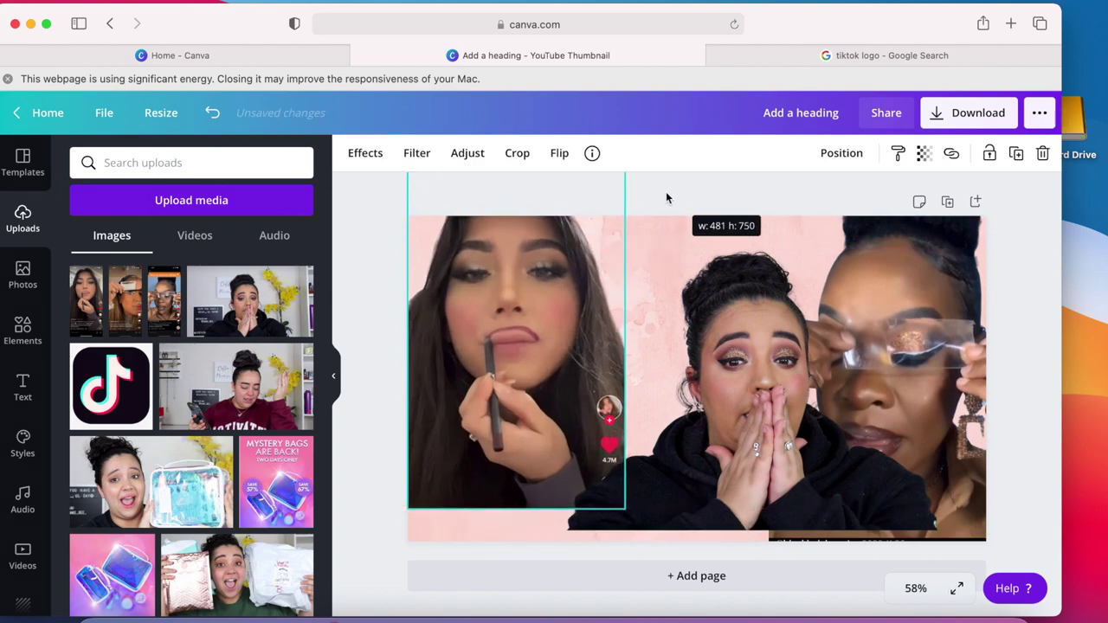
Align the lip-liner screenshot with the page's bottom-left corner and center the hoodie cutout between the two screenshots.
{"action": "left_click", "coordinate": [518, 313]}
{"action": "left_click_drag", "start_coordinate": [518, 313], "coordinate": [459, 337]}
{"action": "left_click", "coordinate": [471, 300]}
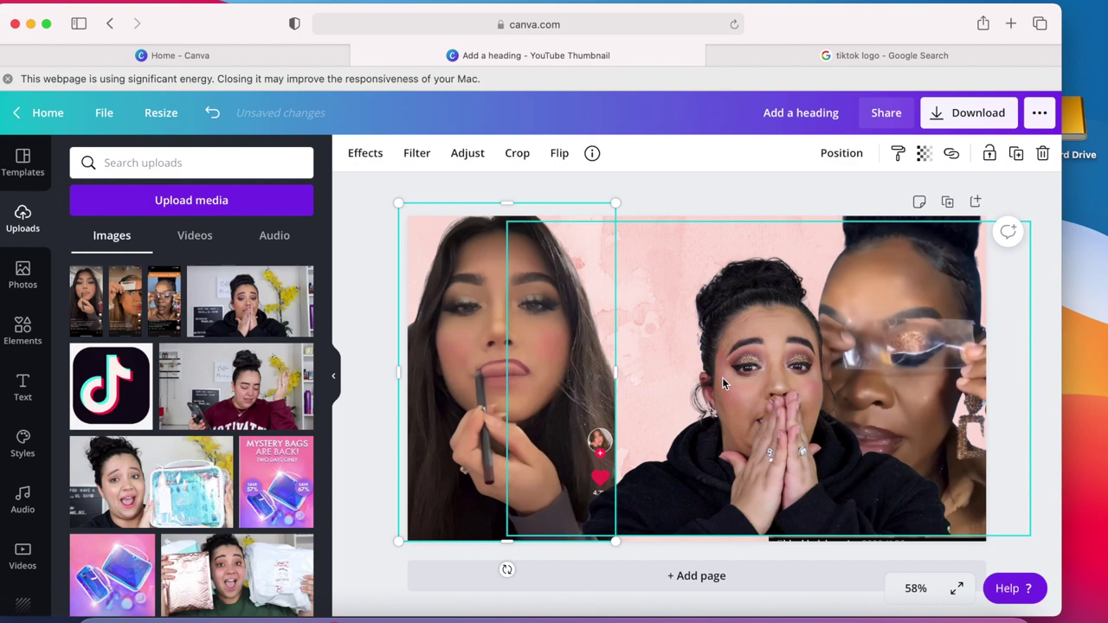
{"action": "left_click_drag", "start_coordinate": [718, 379], "coordinate": [650, 386]}
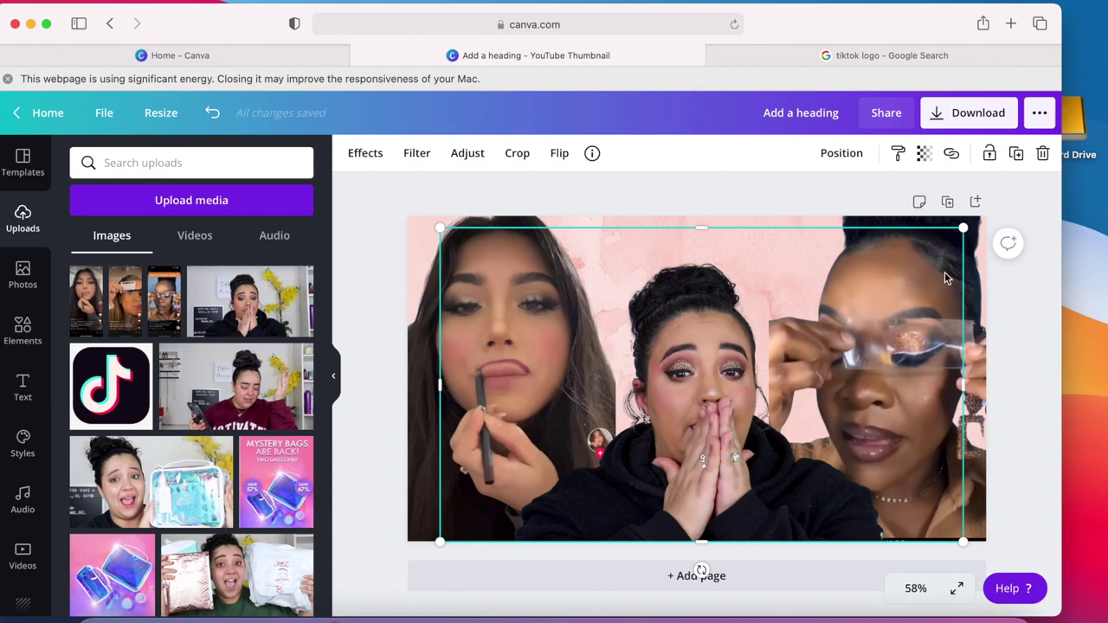
{"action": "left_click", "coordinate": [655, 199]}
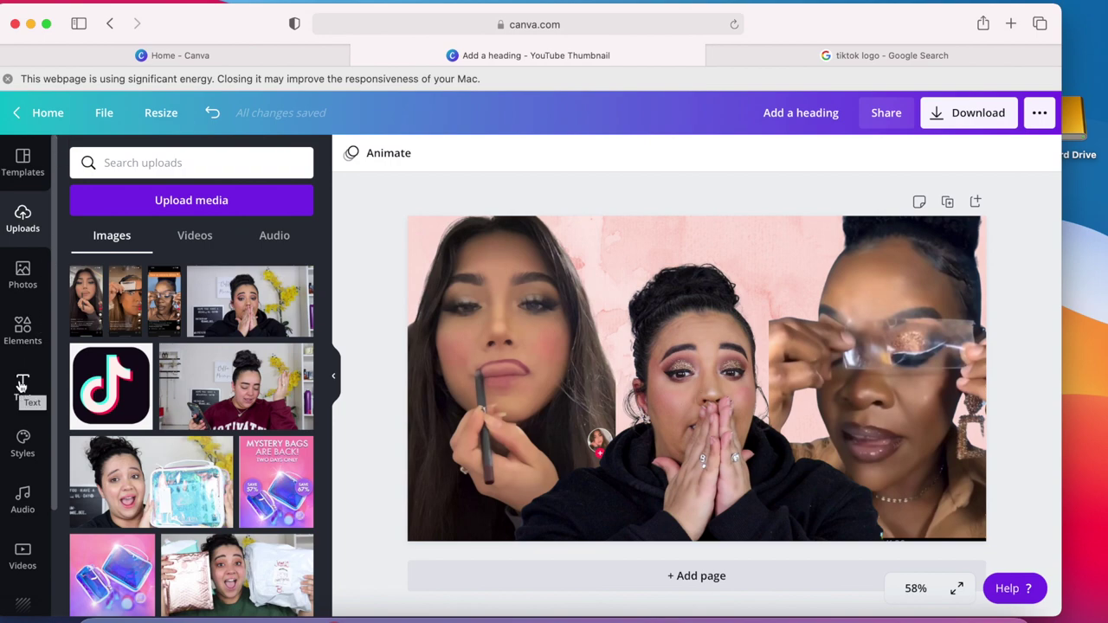
Add the recently used mint glow element and move it up over the hoodie cutout's forehead.
{"action": "left_click", "coordinate": [25, 352]}
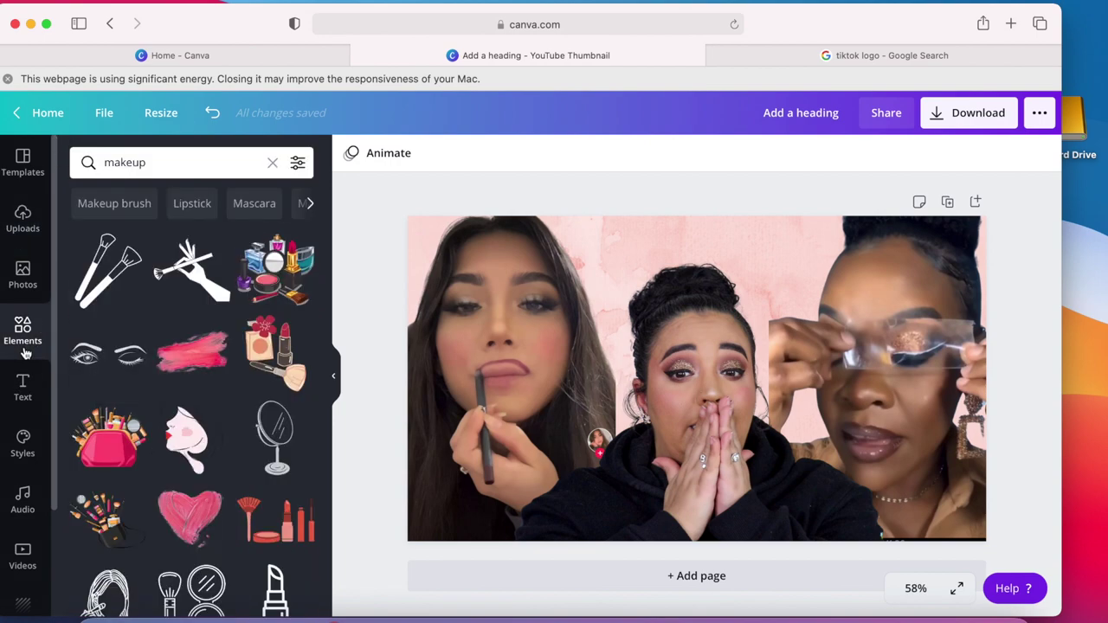
{"action": "left_click", "coordinate": [272, 165]}
{"action": "left_click", "coordinate": [246, 298]}
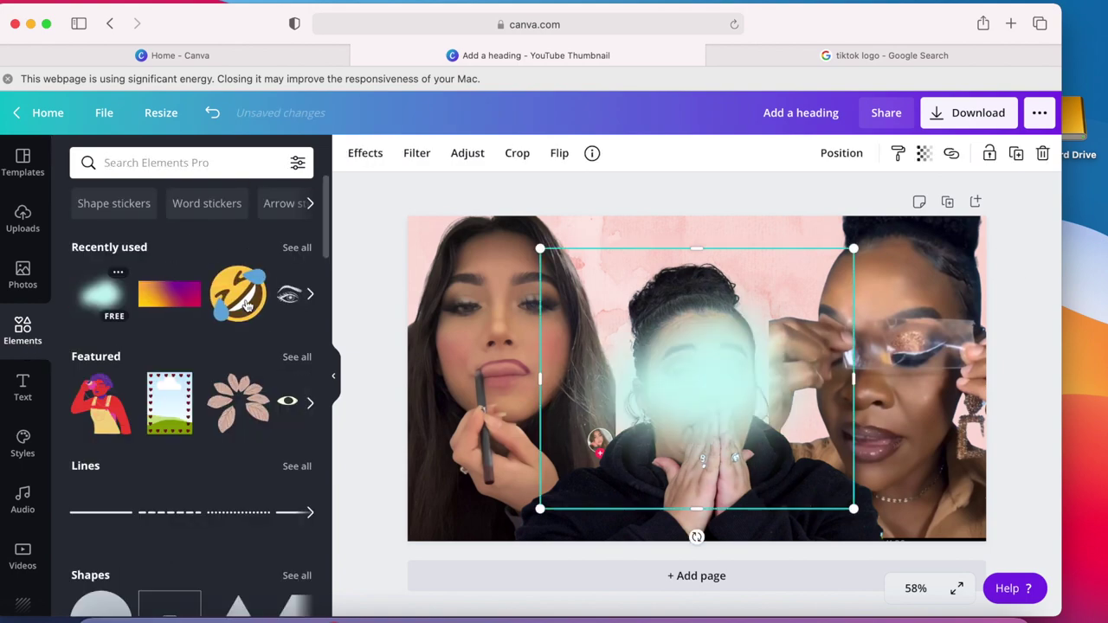
{"action": "left_click_drag", "start_coordinate": [711, 343], "coordinate": [699, 306]}
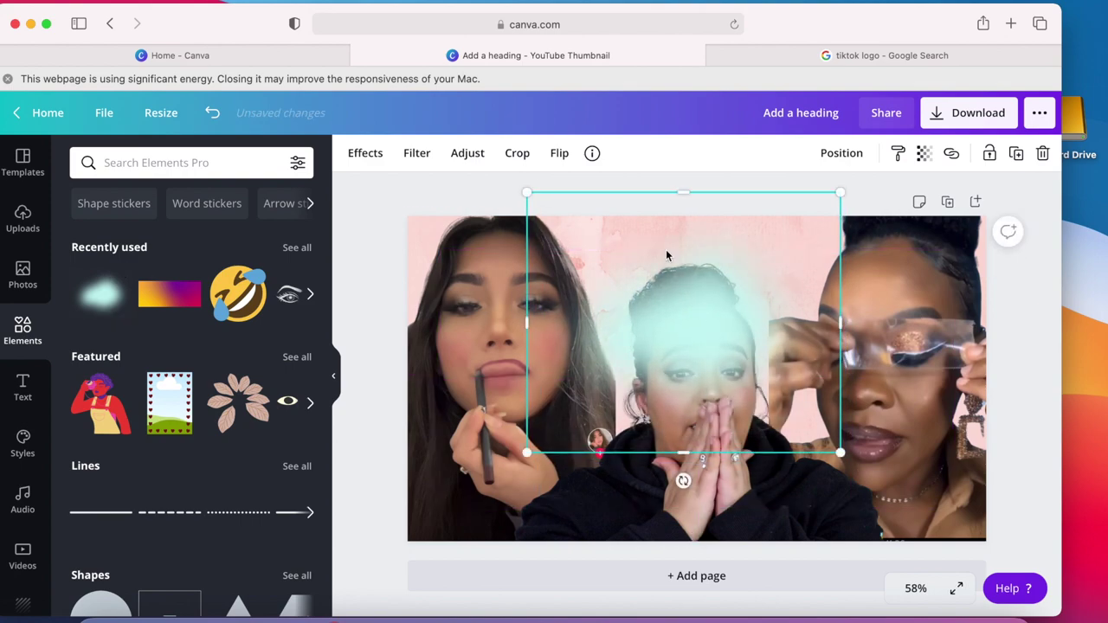
Set the mint glow's transparency to 80 and its brightness to 100 to turn it white.
{"action": "left_click", "coordinate": [923, 154]}
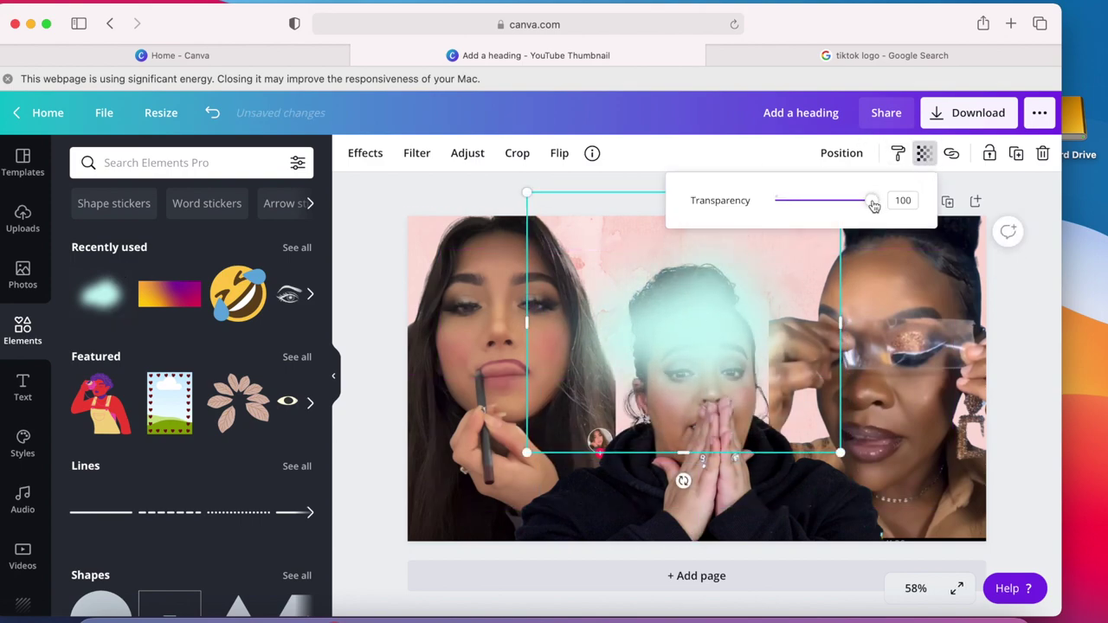
{"action": "left_click_drag", "start_coordinate": [870, 200], "coordinate": [853, 200]}
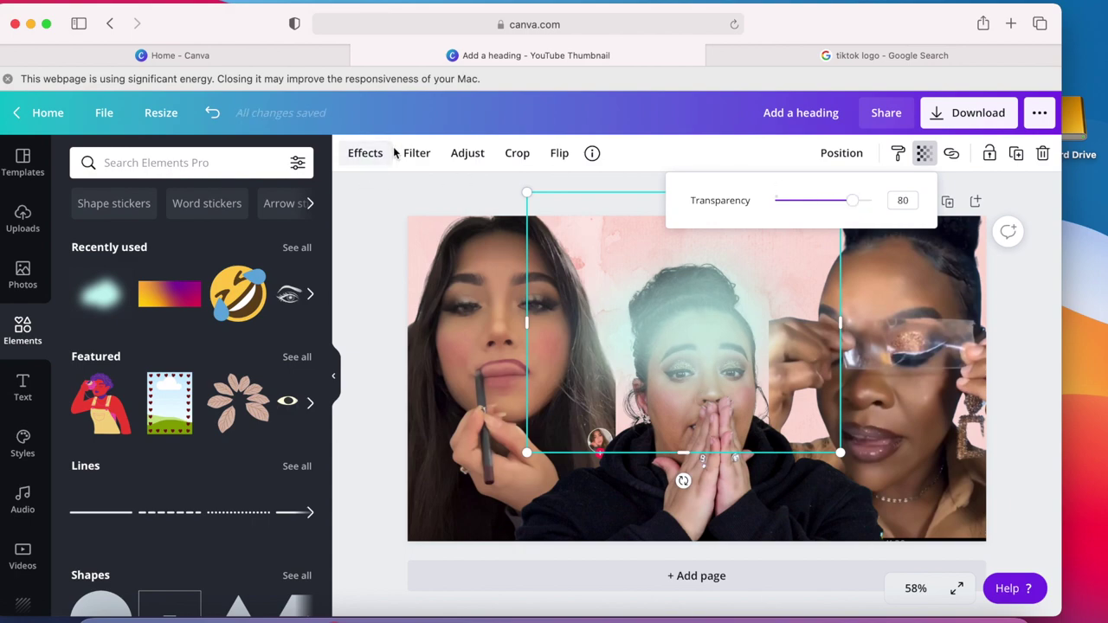
{"action": "left_click", "coordinate": [377, 154]}
{"action": "left_click", "coordinate": [425, 155]}
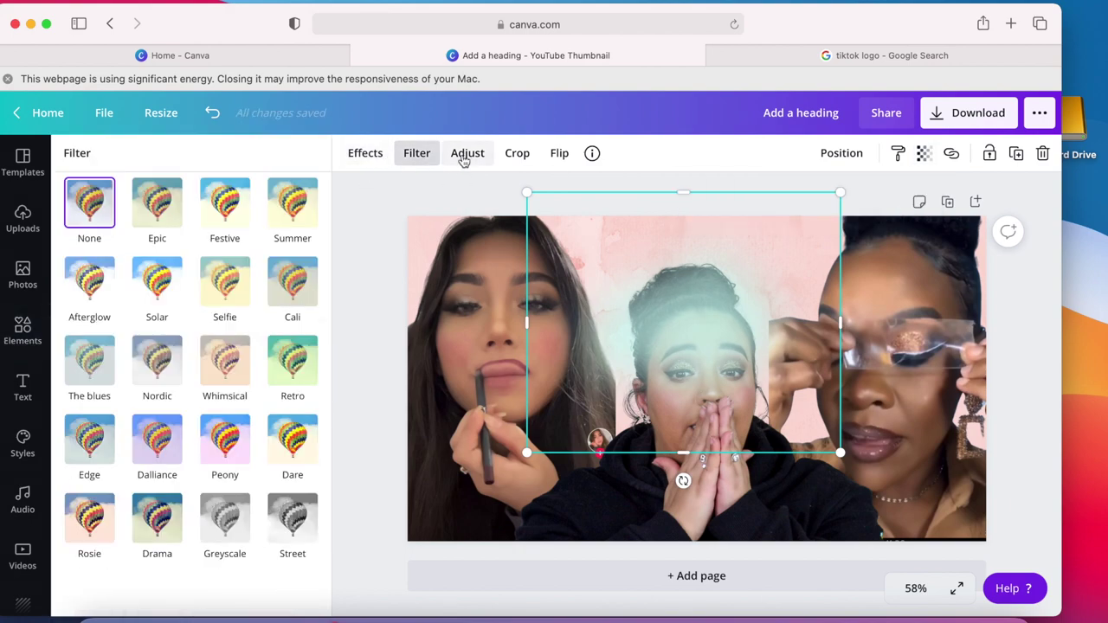
{"action": "left_click", "coordinate": [461, 153]}
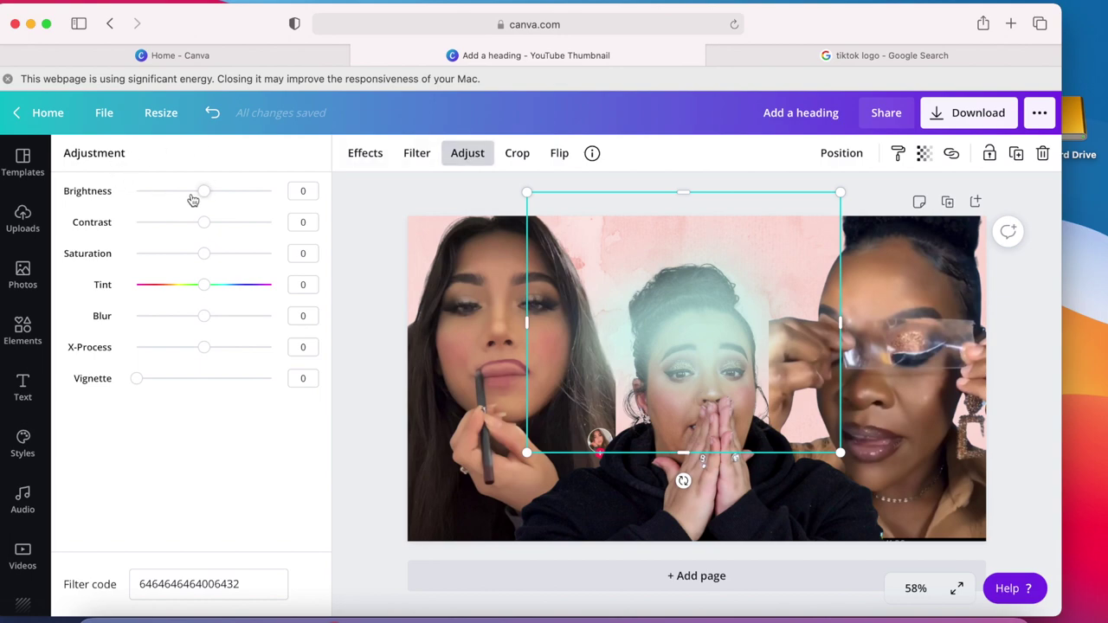
{"action": "left_click_drag", "start_coordinate": [204, 190], "coordinate": [301, 188]}
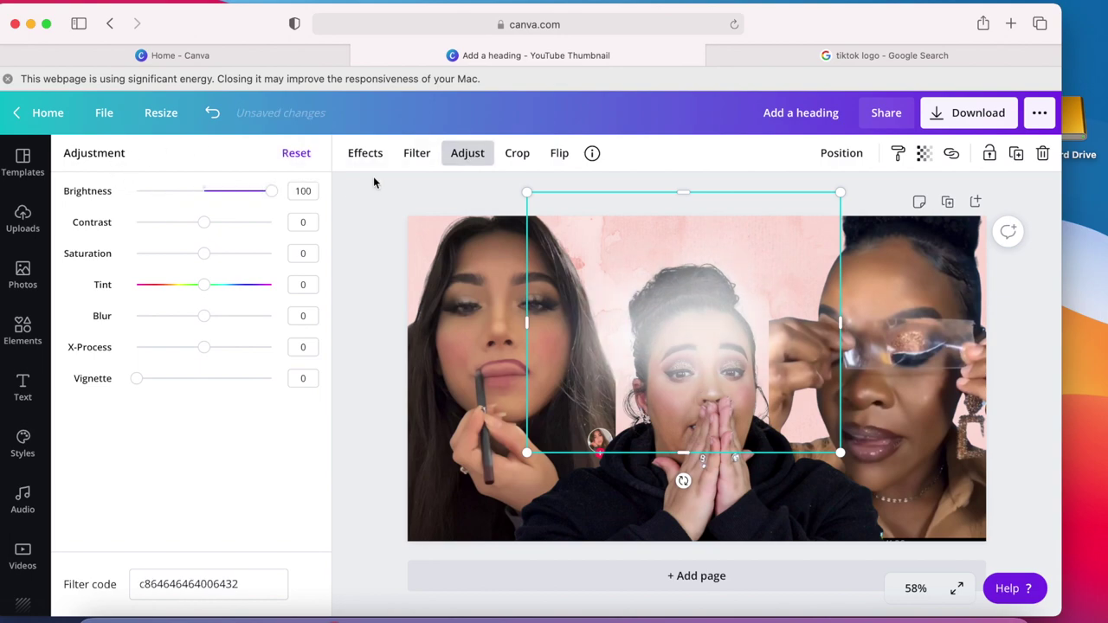
Duplicate the white glow and spread the copies behind the hoodie cutout's area, over its lower-left and lower-right sides.
{"action": "left_click", "coordinate": [1018, 161]}
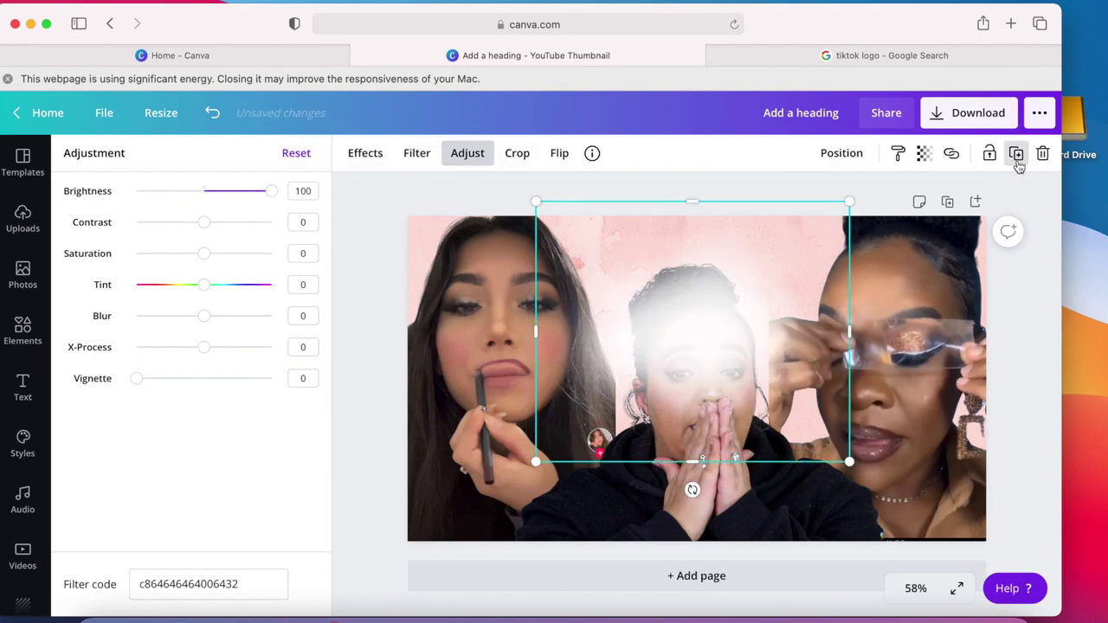
{"action": "left_click_drag", "start_coordinate": [717, 349], "coordinate": [584, 494]}
{"action": "left_click", "coordinate": [1018, 161]}
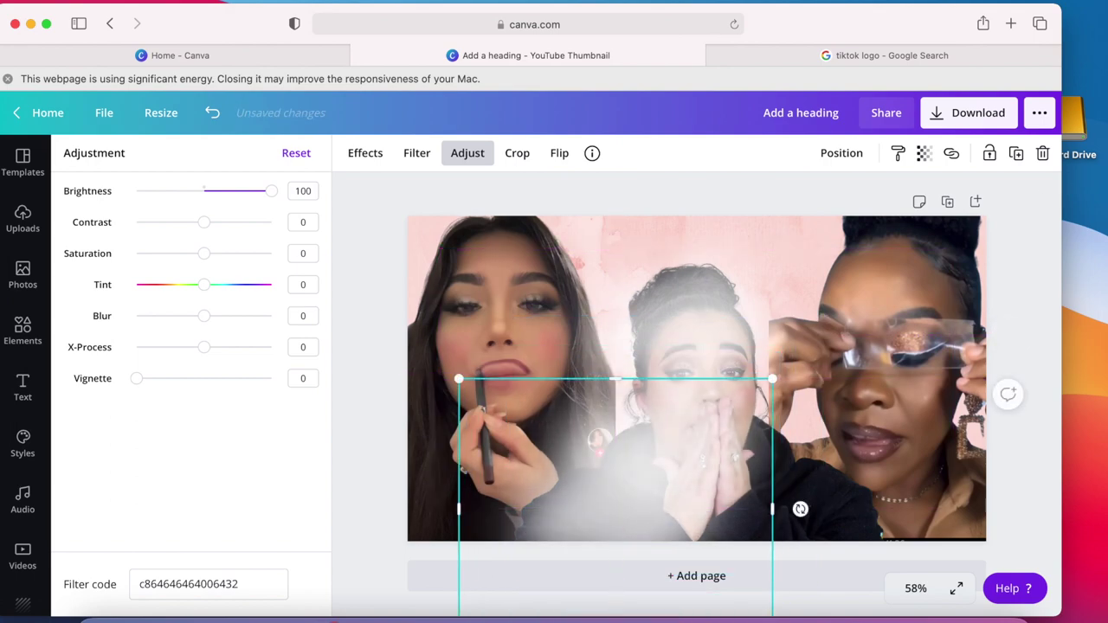
{"action": "left_click", "coordinate": [1018, 161]}
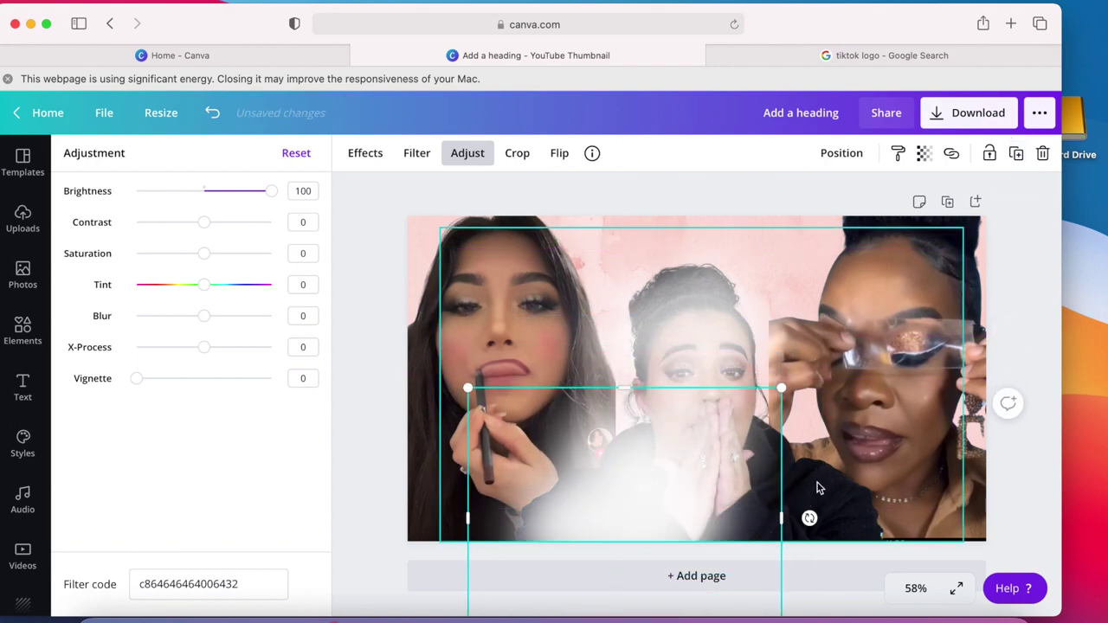
{"action": "left_click_drag", "start_coordinate": [672, 527], "coordinate": [805, 512]}
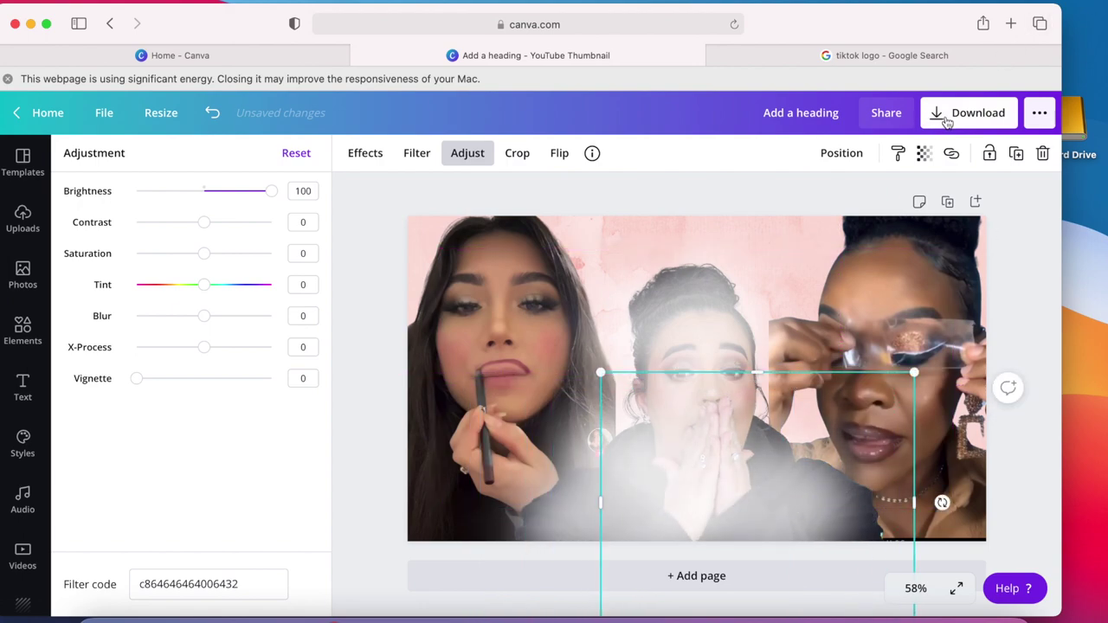
{"action": "left_click_drag", "start_coordinate": [750, 478], "coordinate": [717, 429]}
{"action": "key", "text": "ctrl+z"}
{"action": "key", "text": "ctrl+z"}
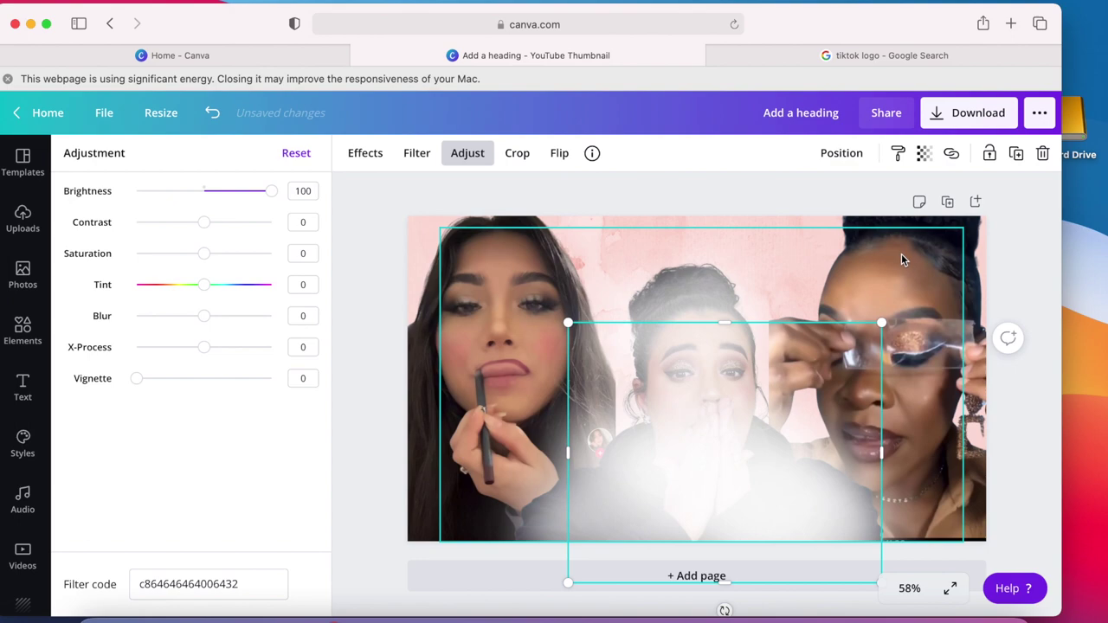
Bring the hoodie cutout forward so it sits in front of all the white glow copies, and deselect it.
{"action": "left_click", "coordinate": [841, 154]}
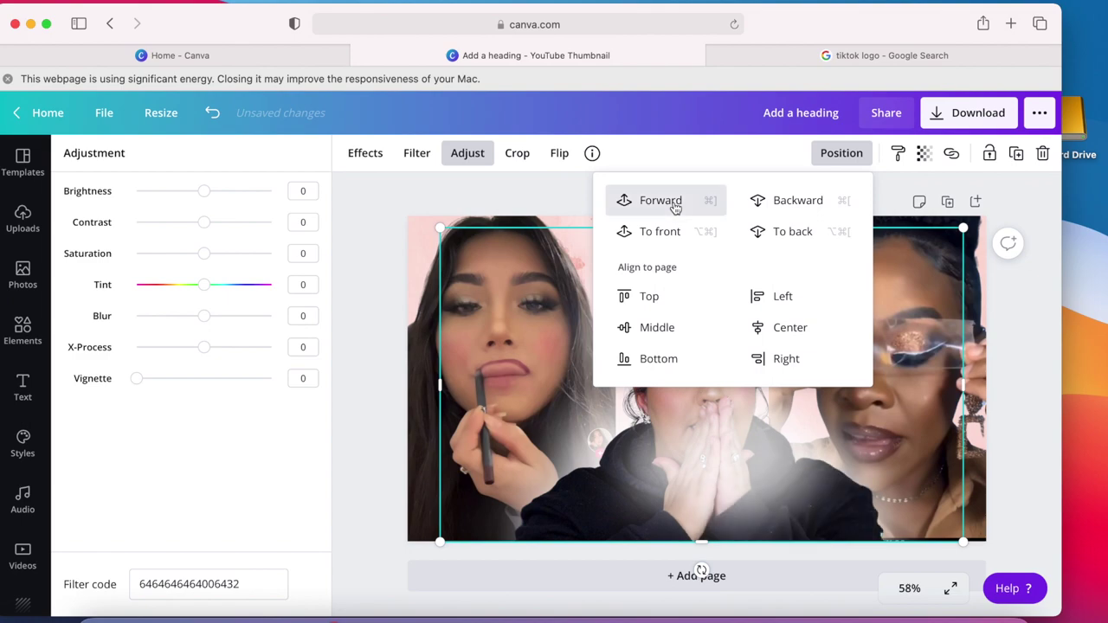
{"action": "left_click", "coordinate": [674, 205]}
{"action": "key", "text": "Escape"}
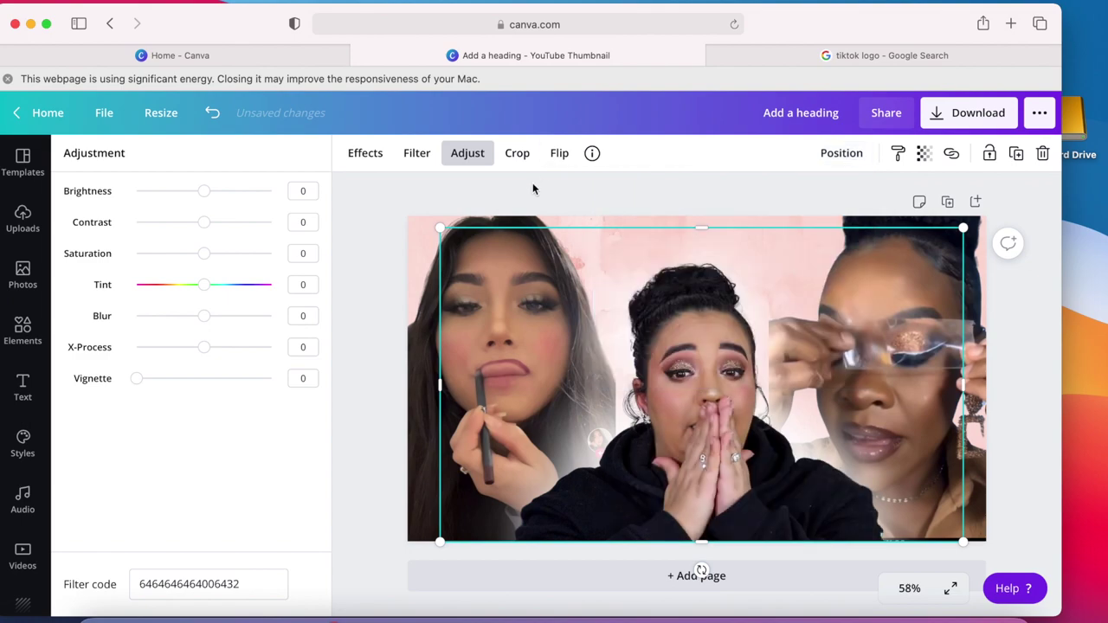
{"action": "key", "text": "Escape"}
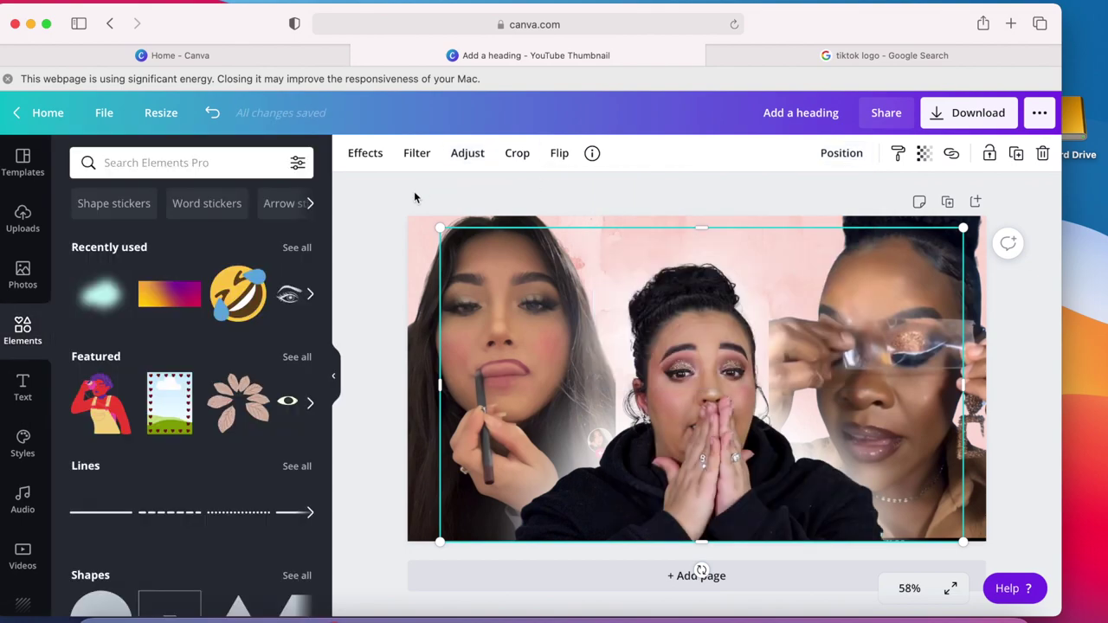
{"action": "left_click", "coordinate": [359, 560]}
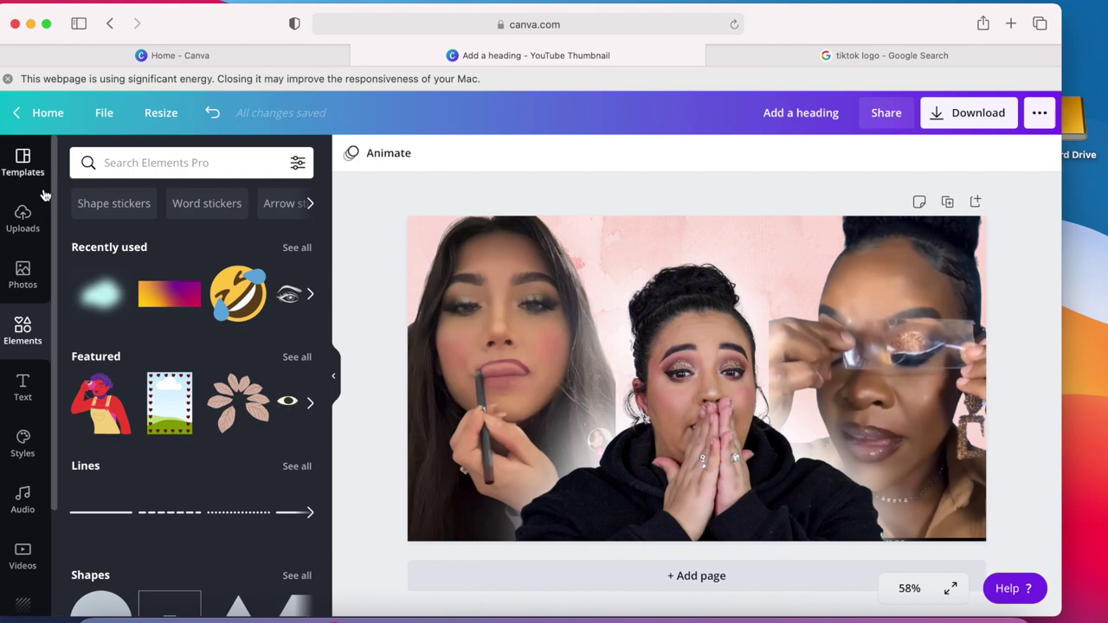
Look through the uploaded images for a further picture to use in the thumbnail.
{"action": "left_click", "coordinate": [22, 221]}
{"action": "scroll", "coordinate": [107, 372], "scroll_direction": "down", "scroll_amount": 10}
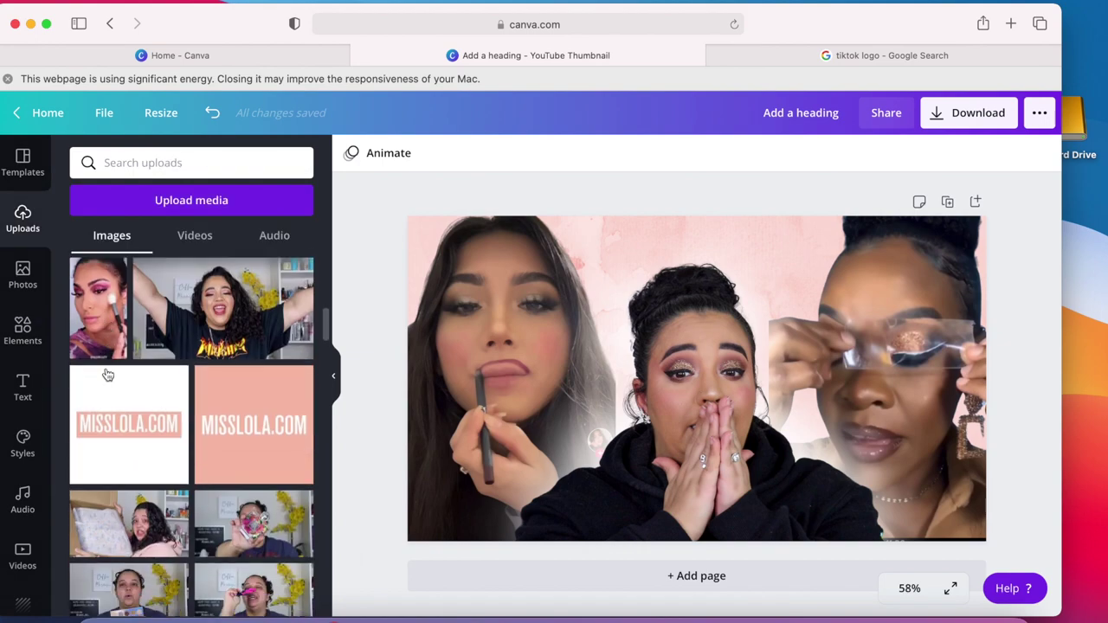
{"action": "scroll", "coordinate": [107, 373], "scroll_direction": "down", "scroll_amount": 10}
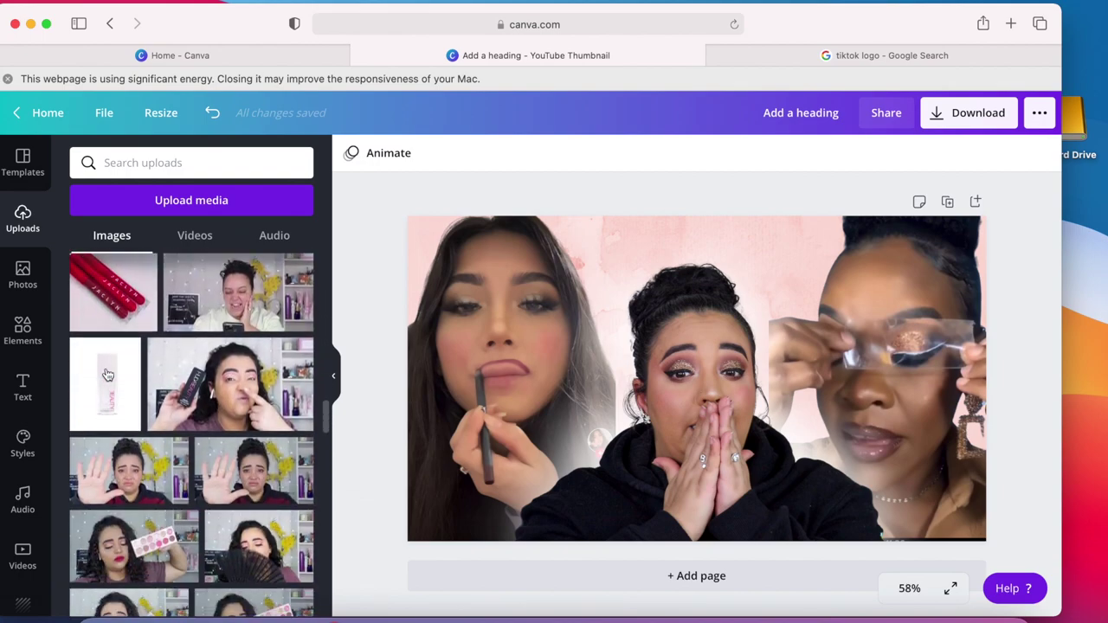
{"action": "scroll", "coordinate": [107, 373], "scroll_direction": "up", "scroll_amount": 10}
{"action": "scroll", "coordinate": [107, 374], "scroll_direction": "up", "scroll_amount": 8}
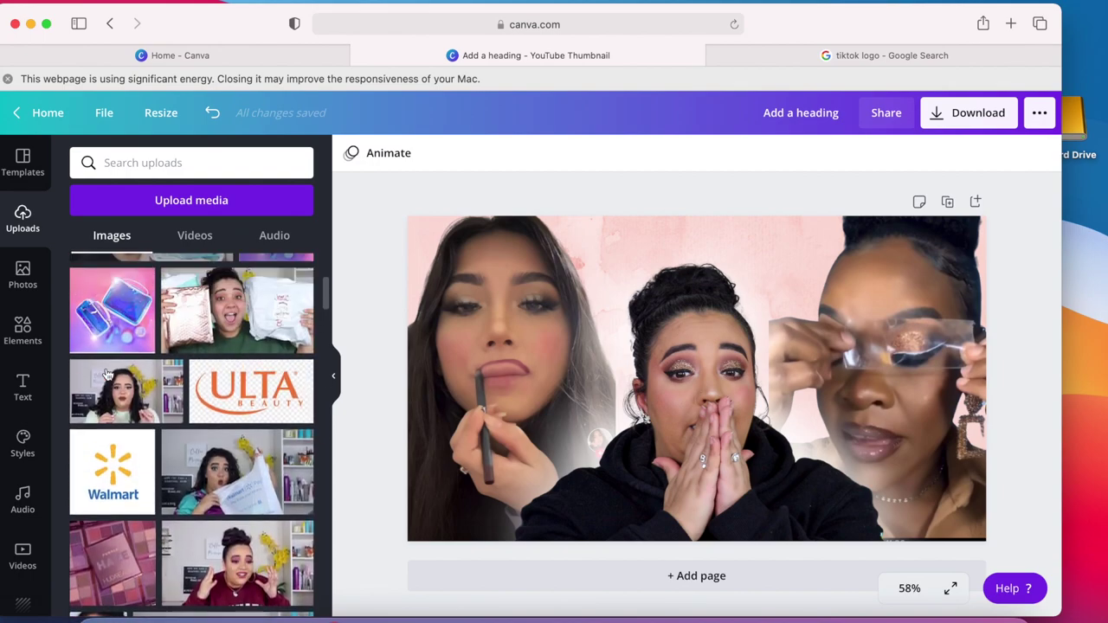
{"action": "scroll", "coordinate": [106, 374], "scroll_direction": "down", "scroll_amount": 5}
{"action": "scroll", "coordinate": [111, 371], "scroll_direction": "up", "scroll_amount": 10}
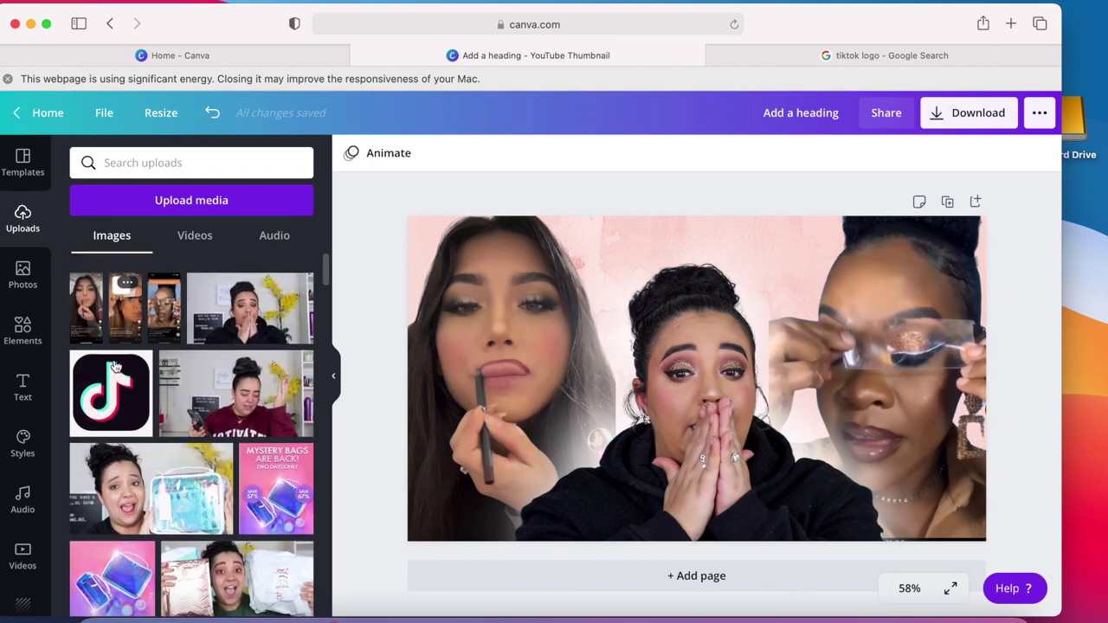
{"action": "scroll", "coordinate": [115, 367], "scroll_direction": "down", "scroll_amount": 15}
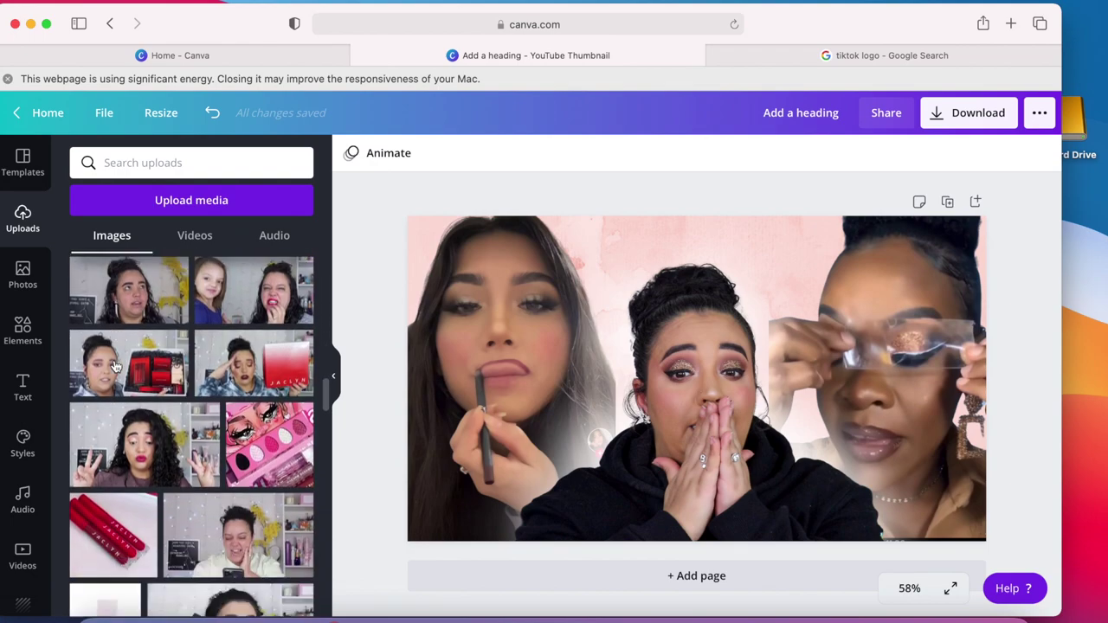
{"action": "scroll", "coordinate": [115, 367], "scroll_direction": "down", "scroll_amount": 15}
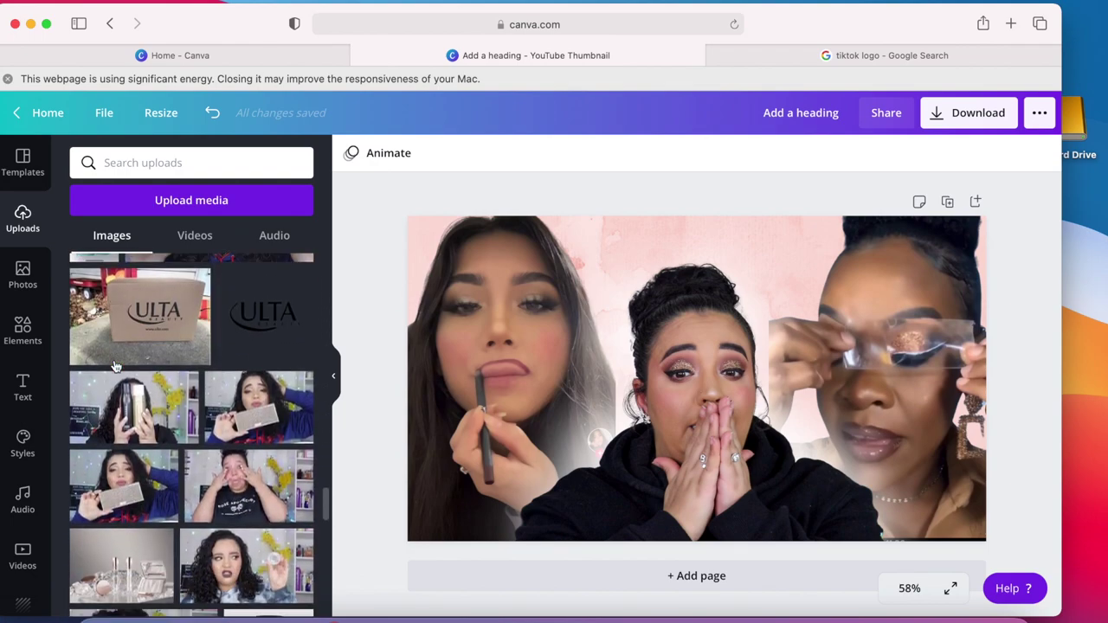
Search the elements for tiktok, add the musical-note logo without a background, shrink it and place it at the page's bottom edge below the lip-liner hand.
{"action": "left_click", "coordinate": [23, 336]}
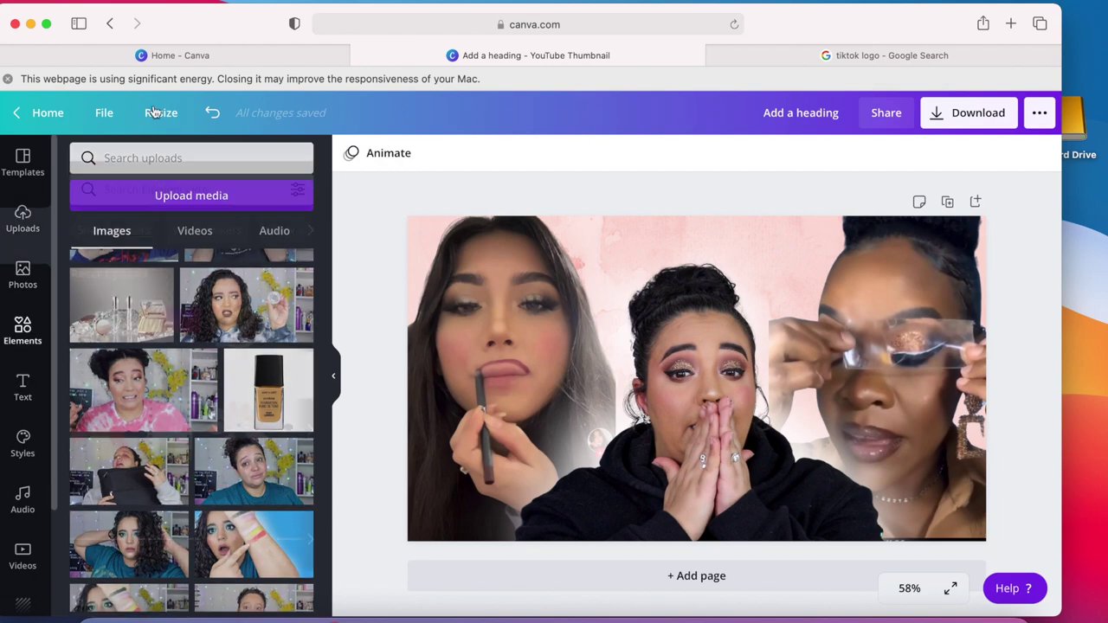
{"action": "left_click", "coordinate": [172, 173]}
{"action": "type", "text": "tik"}
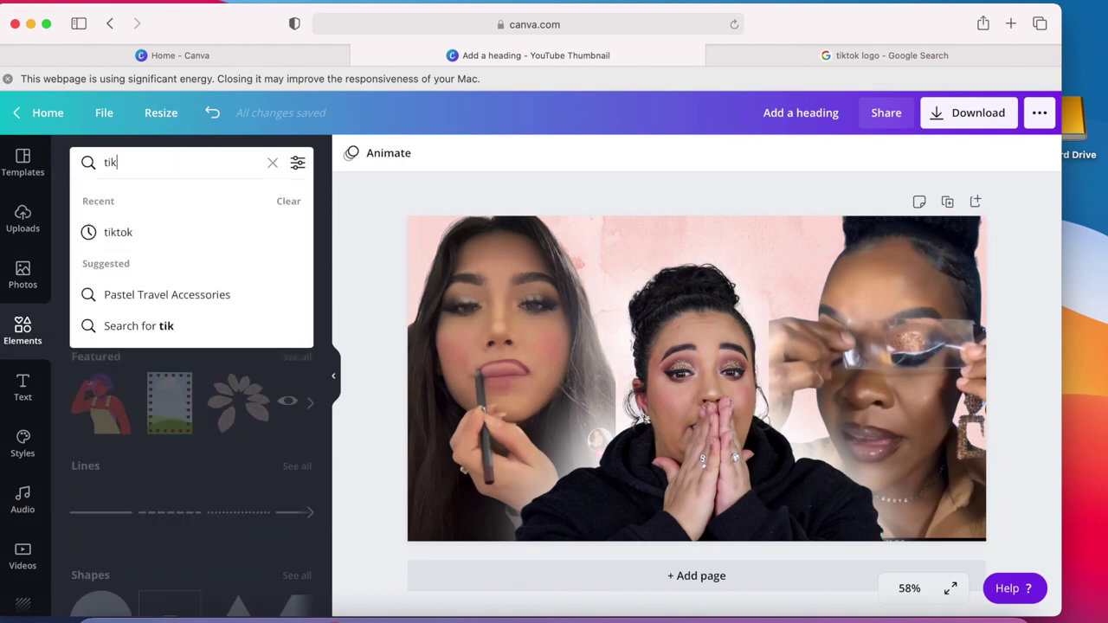
{"action": "left_click", "coordinate": [127, 234]}
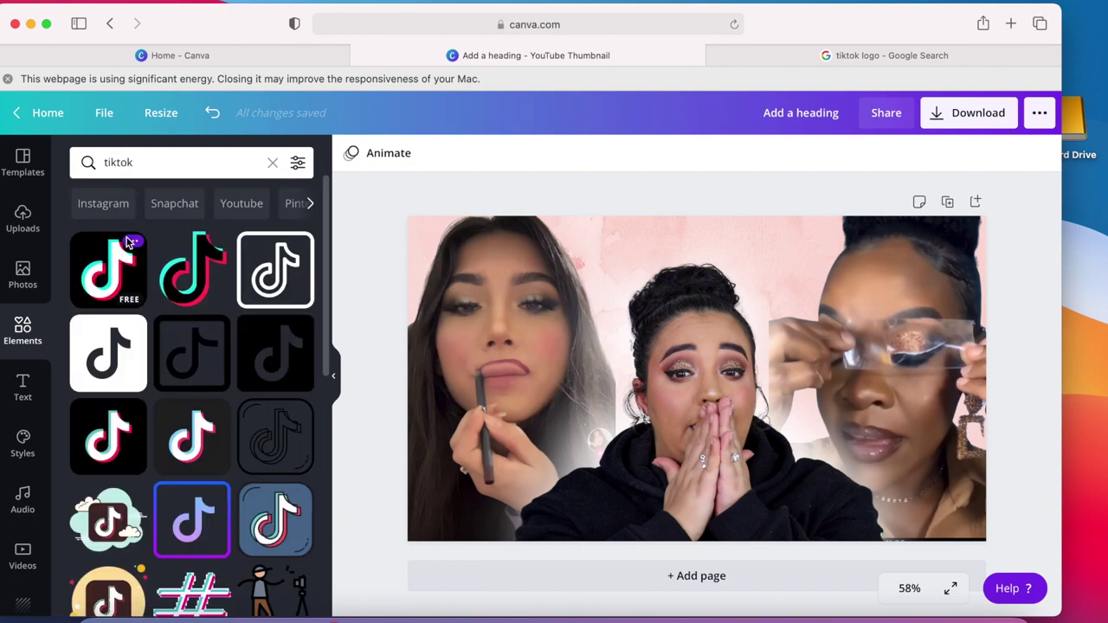
{"action": "left_click", "coordinate": [192, 271]}
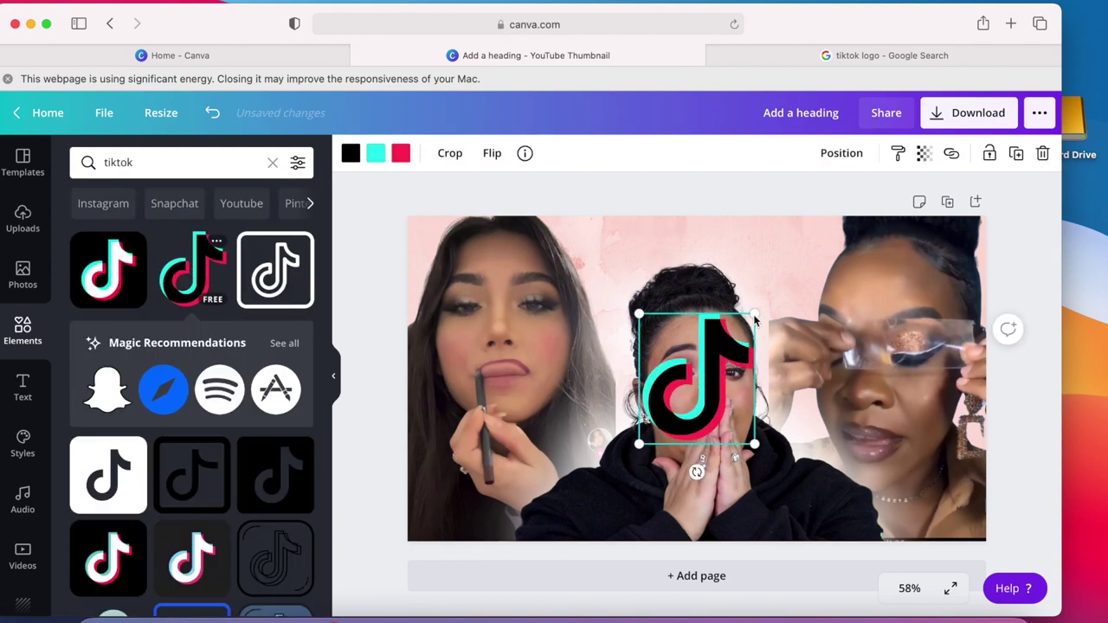
{"action": "left_click_drag", "start_coordinate": [752, 324], "coordinate": [692, 384]}
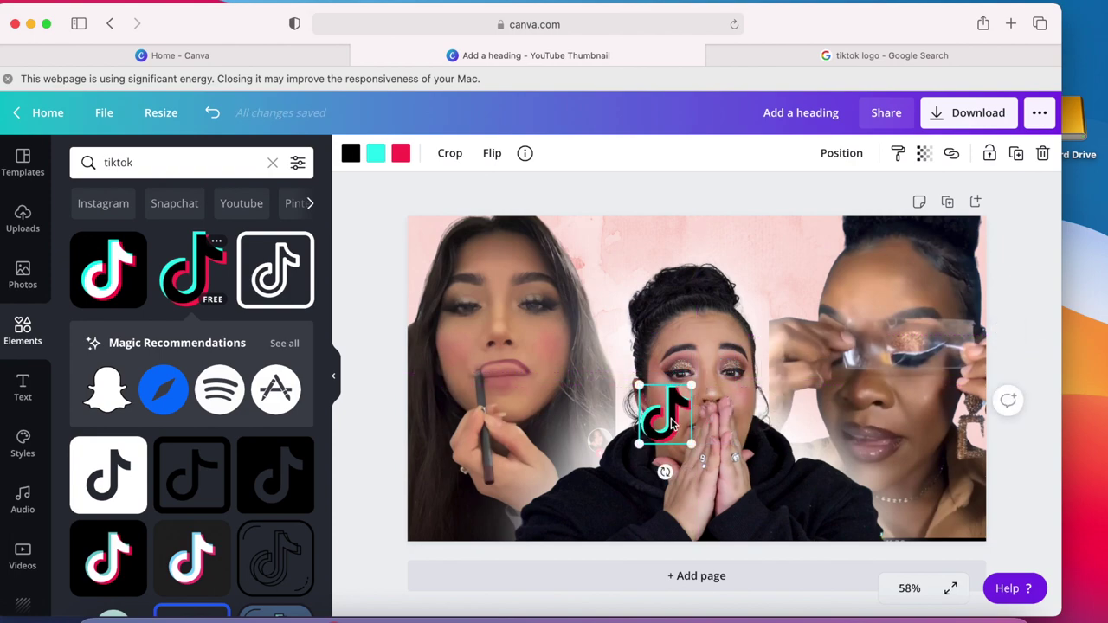
{"action": "left_click_drag", "start_coordinate": [652, 430], "coordinate": [522, 518]}
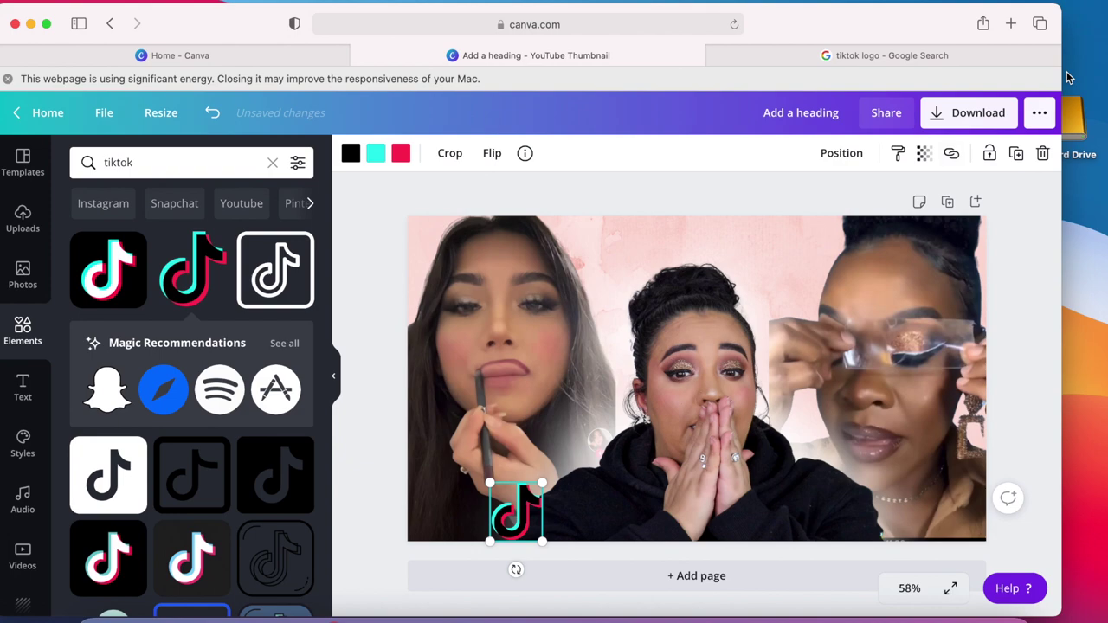
Duplicate the TikTok logo and place the copy at the same height on the other side of the hoodie cutout.
{"action": "left_click", "coordinate": [1016, 153]}
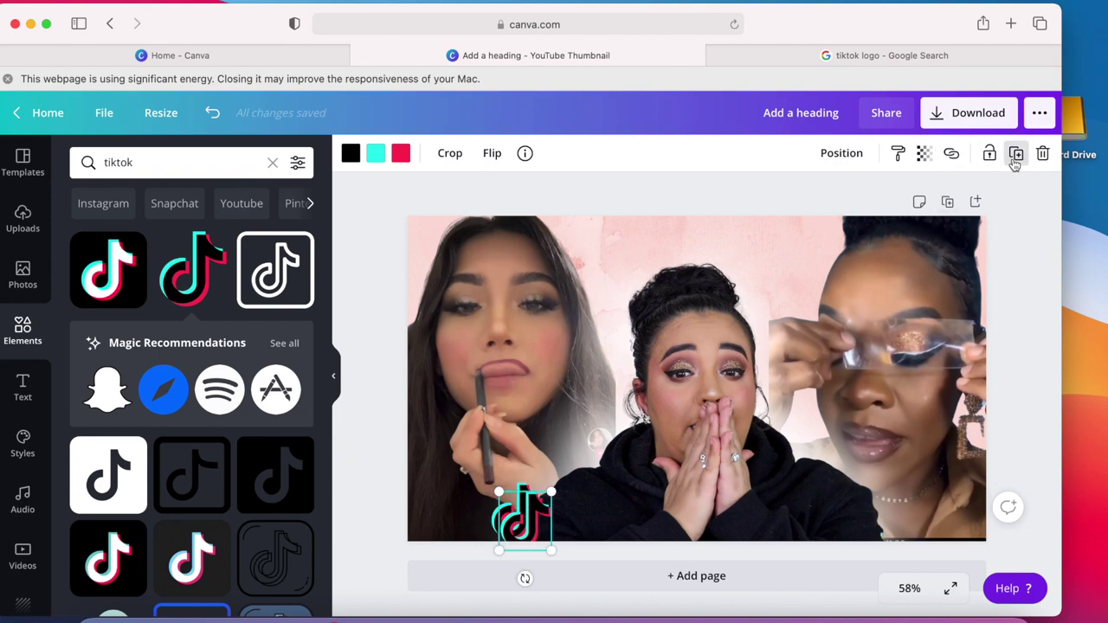
{"action": "left_click_drag", "start_coordinate": [540, 520], "coordinate": [887, 511]}
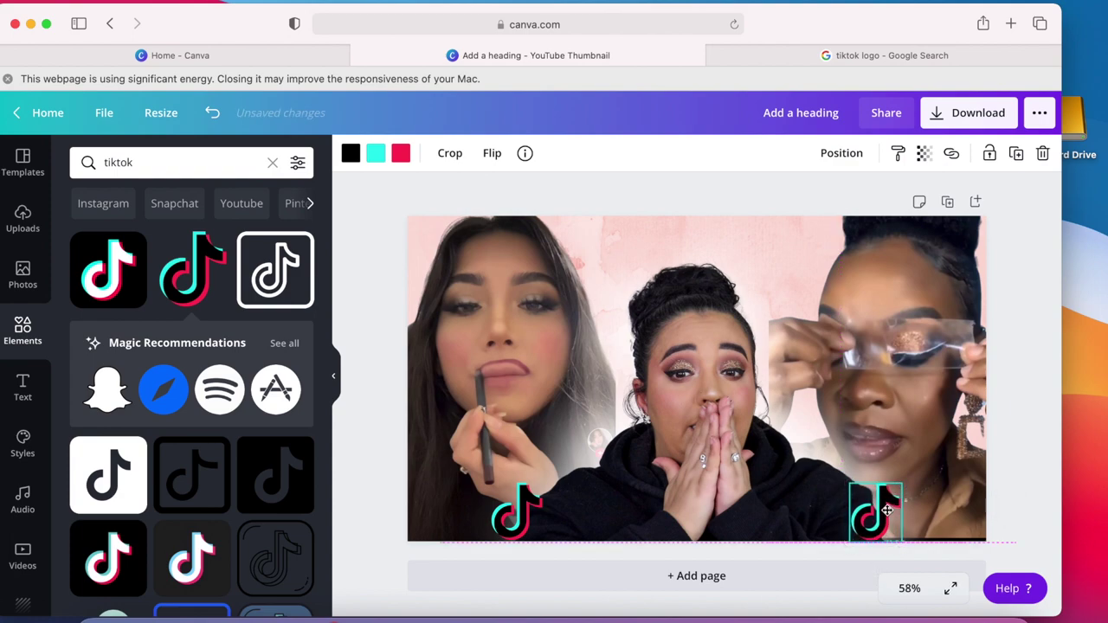
{"action": "left_click", "coordinate": [767, 192]}
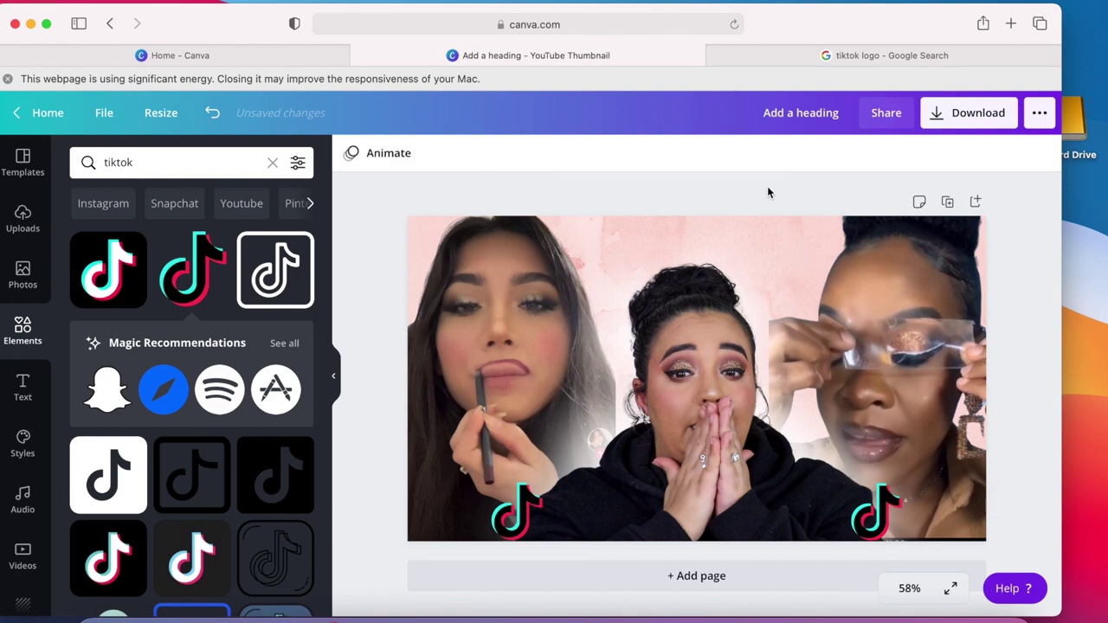
Add a heading to the page and replace its placeholder text with OMG.
{"action": "left_click", "coordinate": [24, 398]}
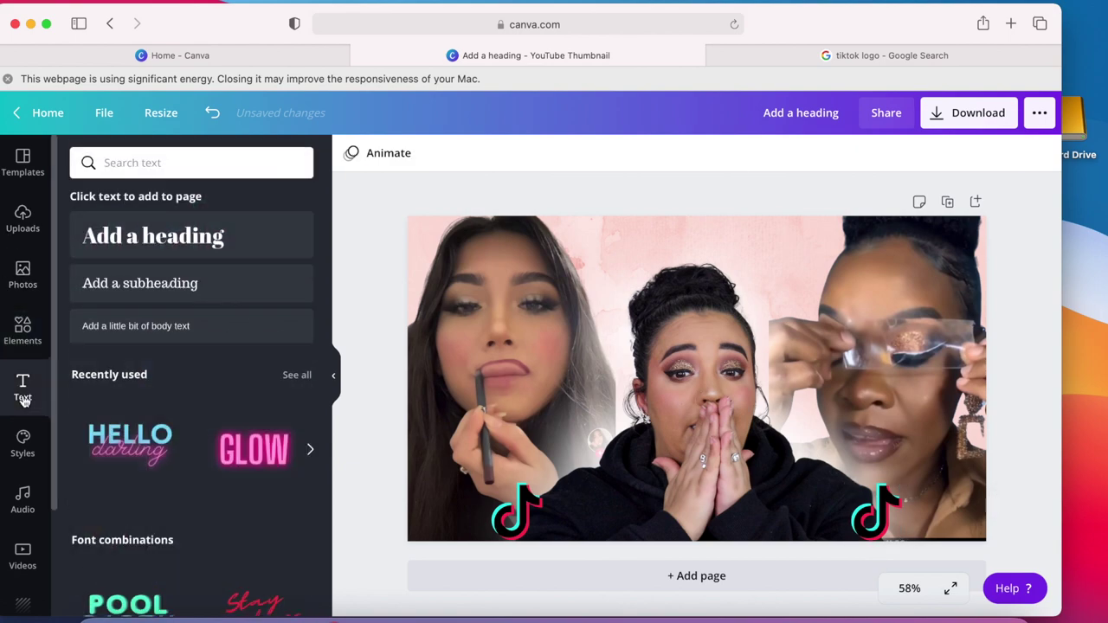
{"action": "left_click", "coordinate": [181, 241]}
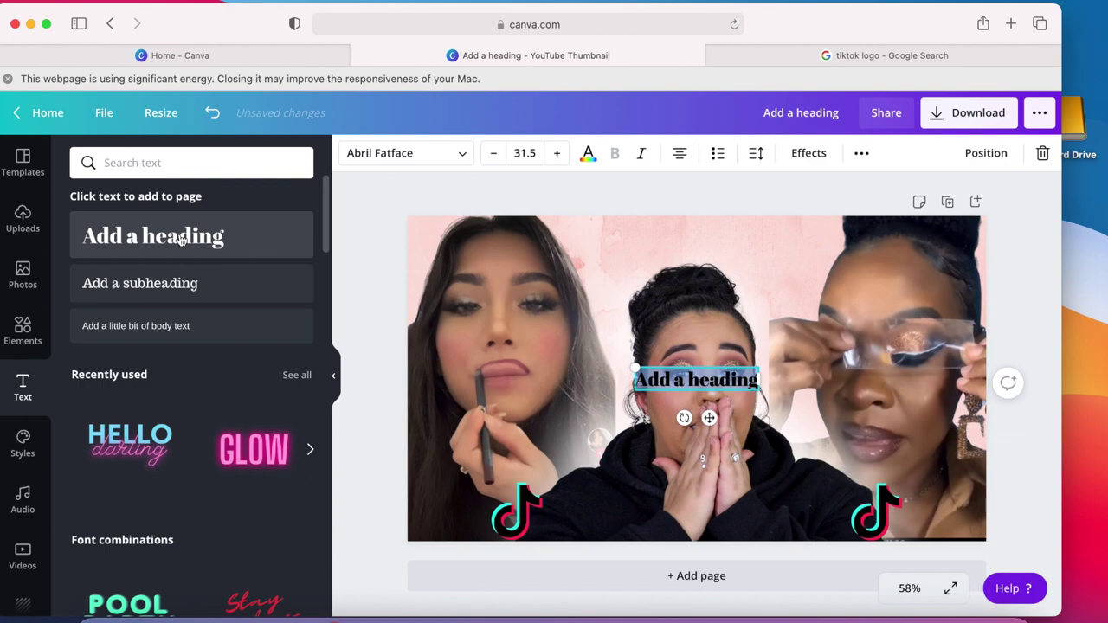
{"action": "key", "text": "BackSpace"}
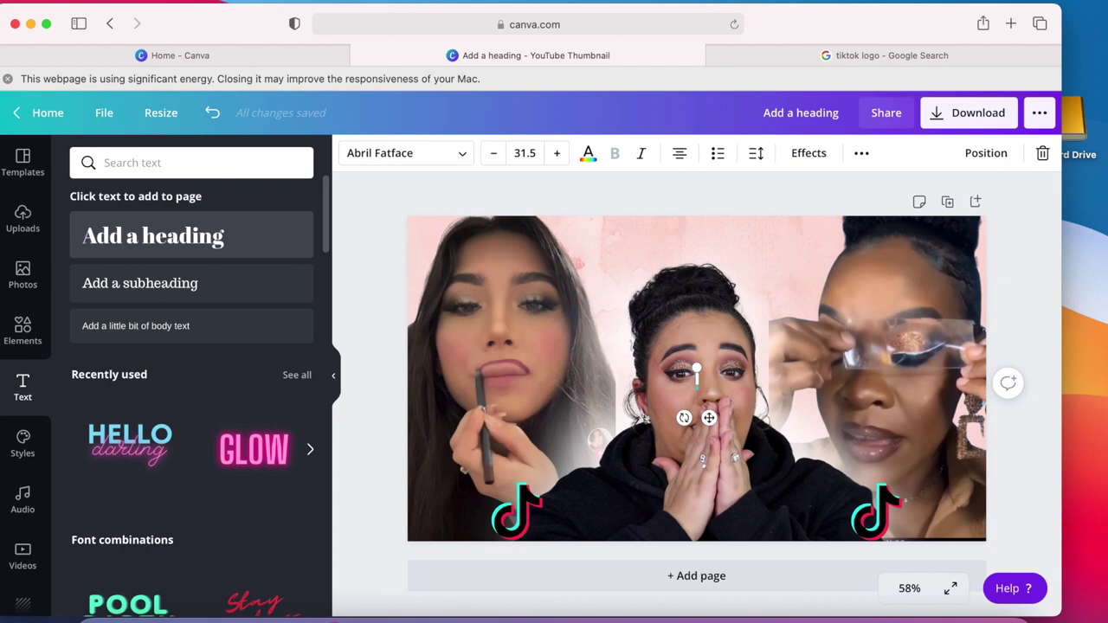
{"action": "type", "text": "OMG"}
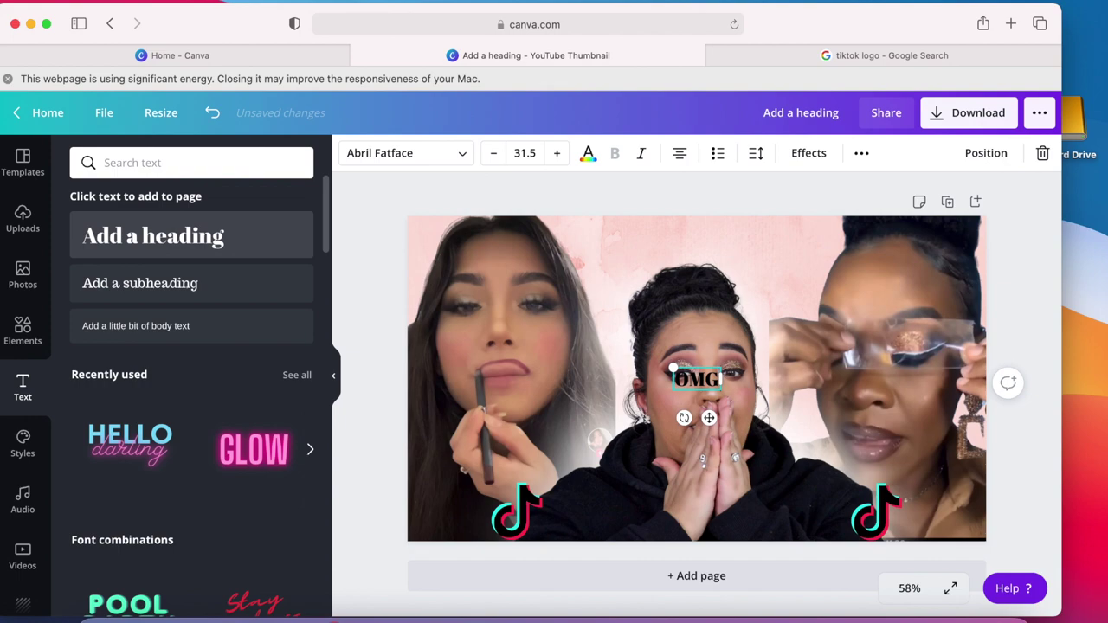